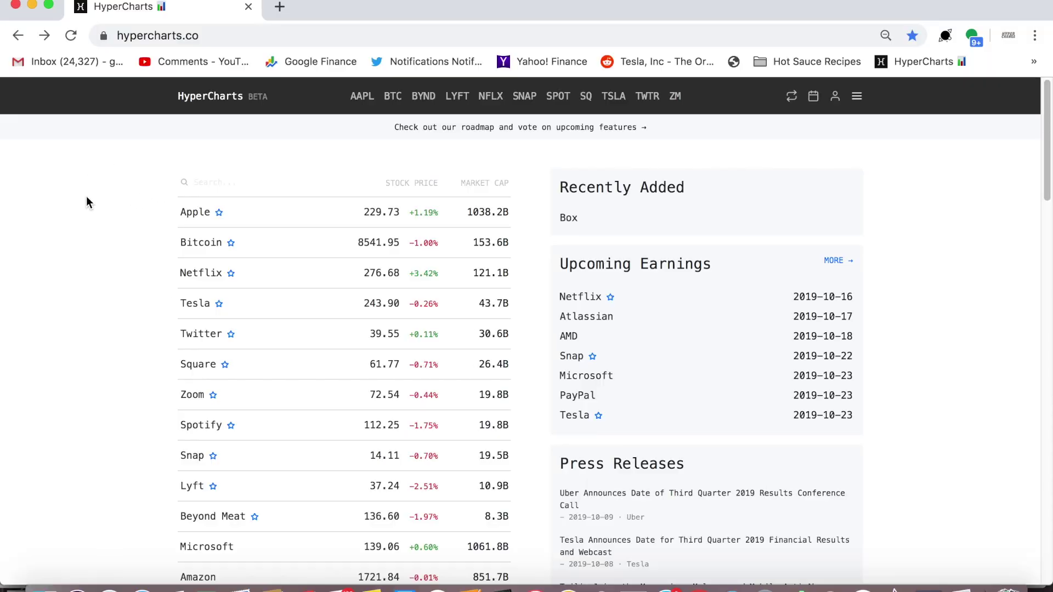
- Scroll down the HyperCharts home page to find Tesla in the company list
scroll(101, 237, down, 1)
- Open Tesla's financials with estimates hidden, and look through Vehicles Delivered and Revenue Segments
click(196, 264)
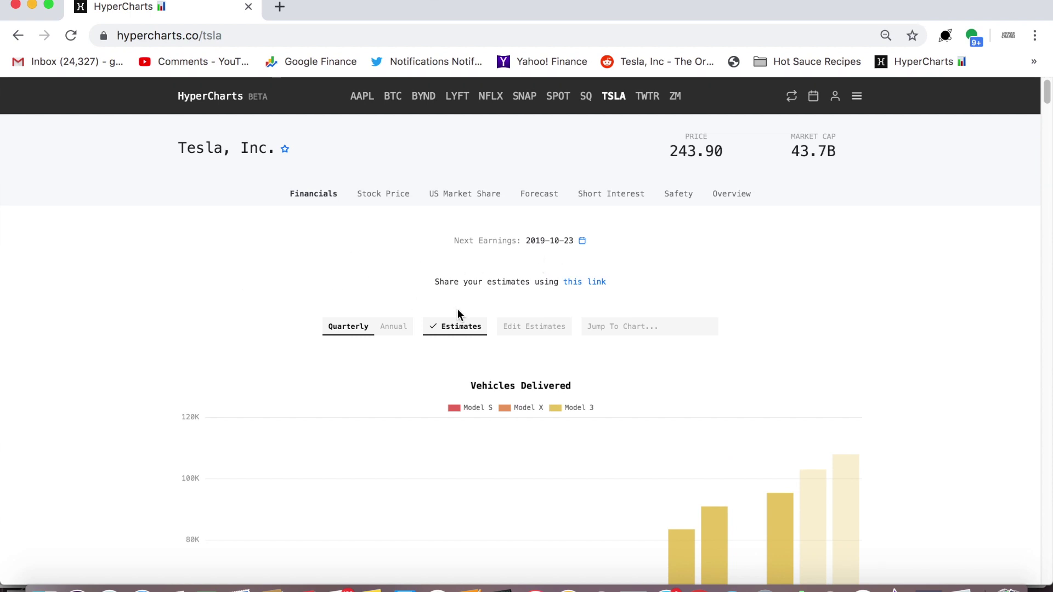
click(452, 329)
scroll(362, 340, down, 5)
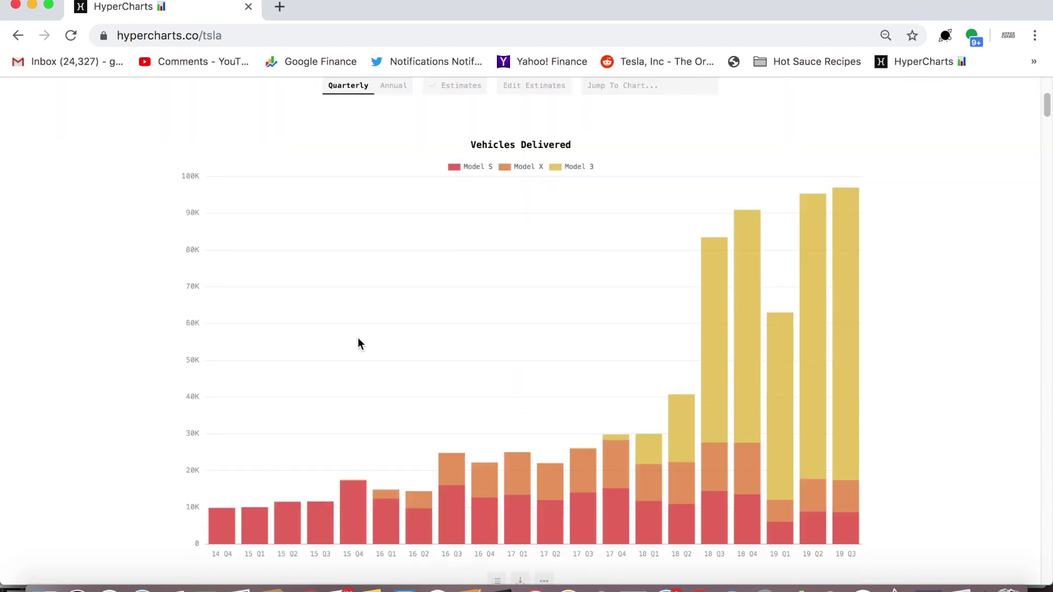
scroll(357, 337, down, 6)
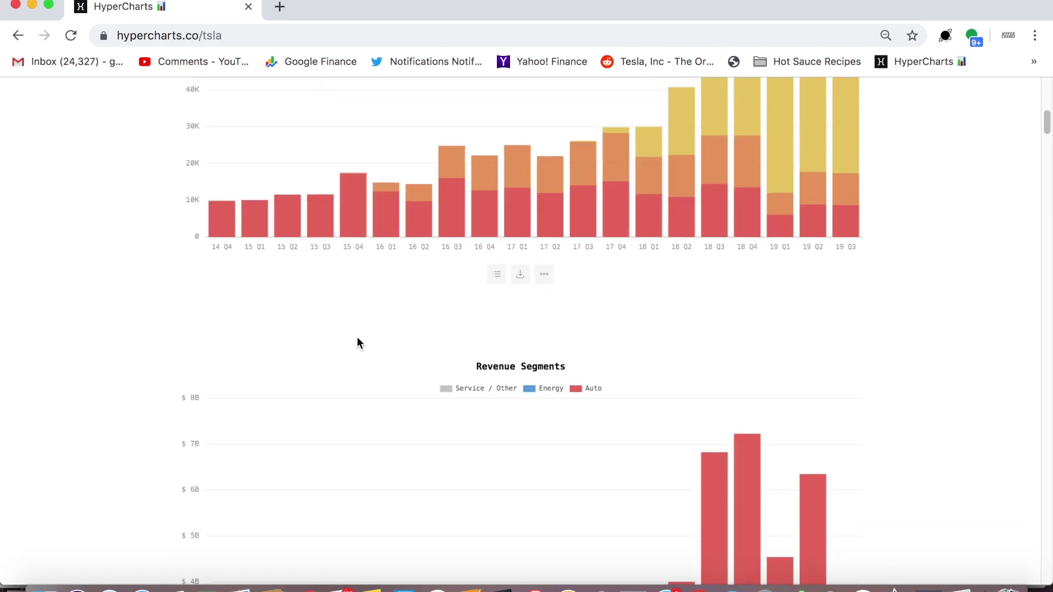
scroll(357, 337, down, 5)
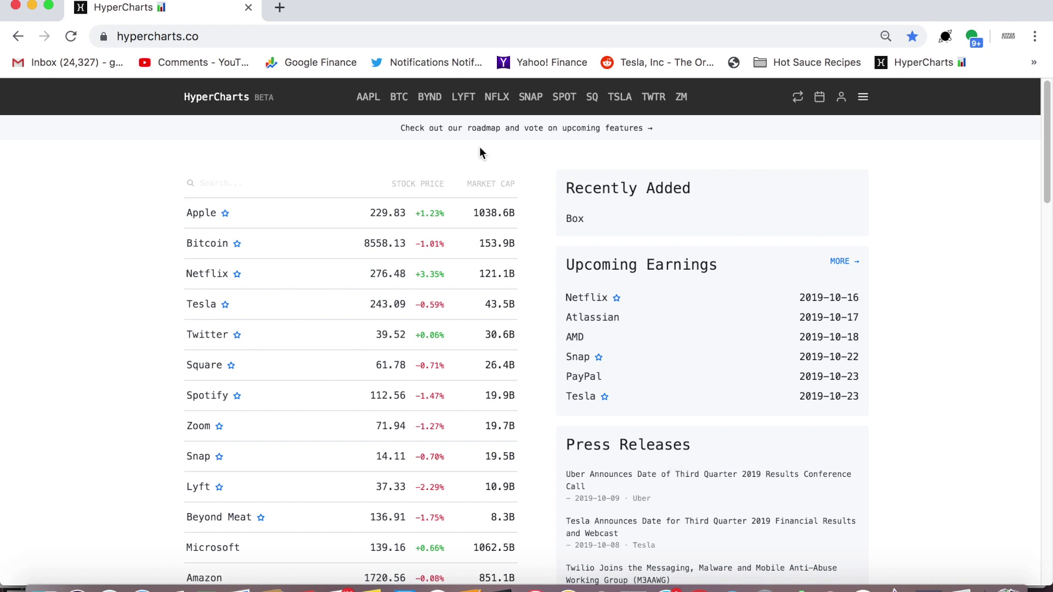
- Open the BYND company page and switch to its Overview tab
click(427, 101)
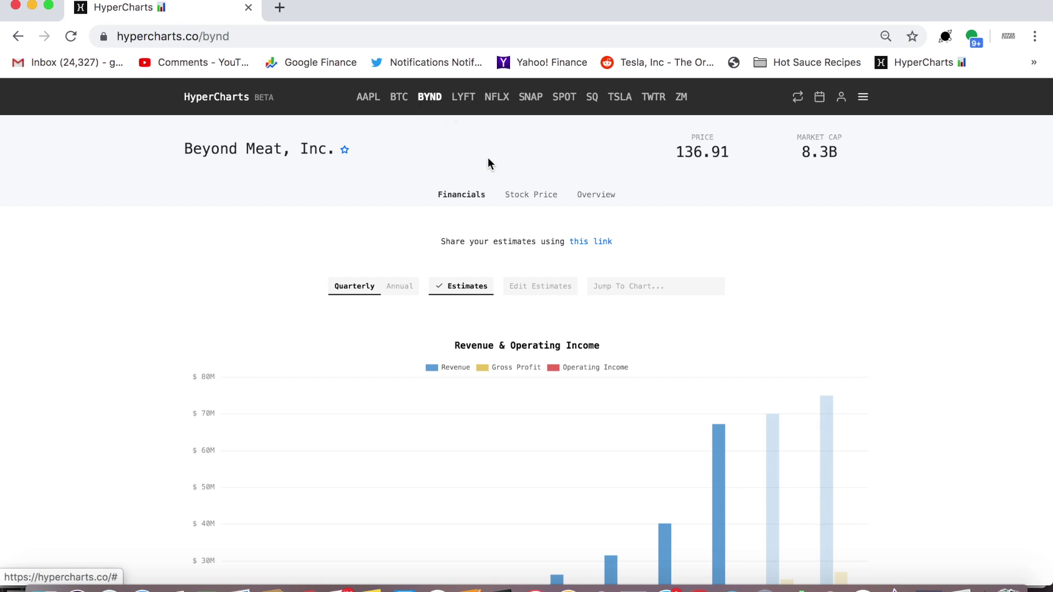
click(601, 202)
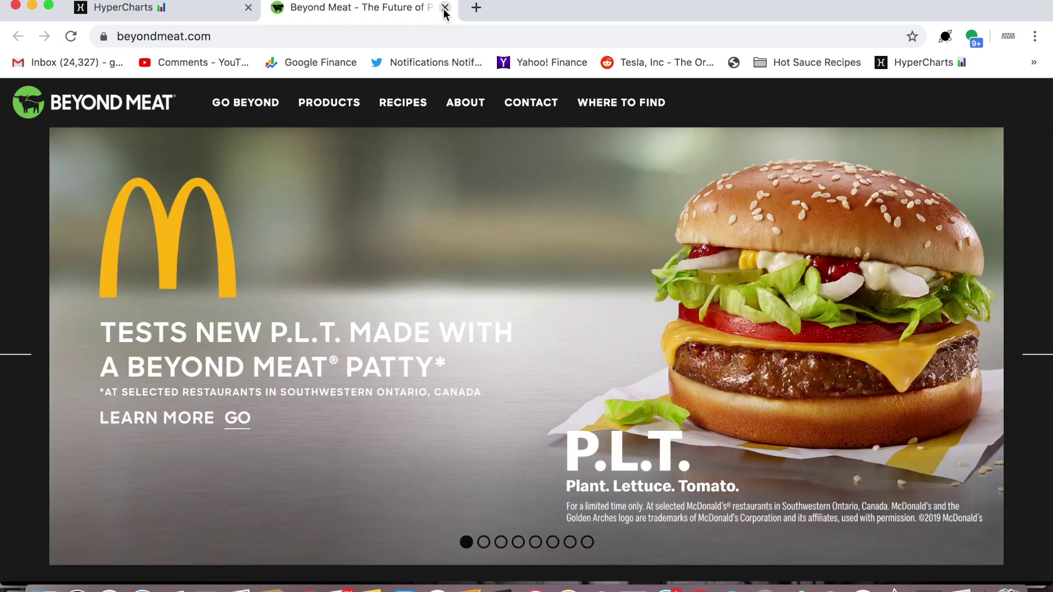
- Close the Beyond Meat website, view and close investor relations, then close the EDGAR filings list
click(445, 8)
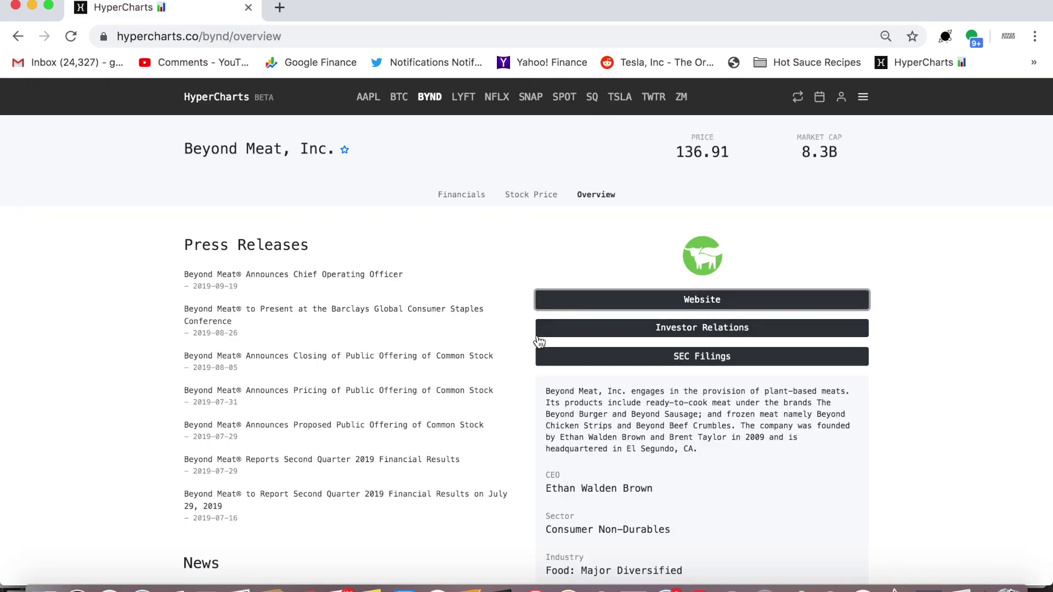
click(558, 330)
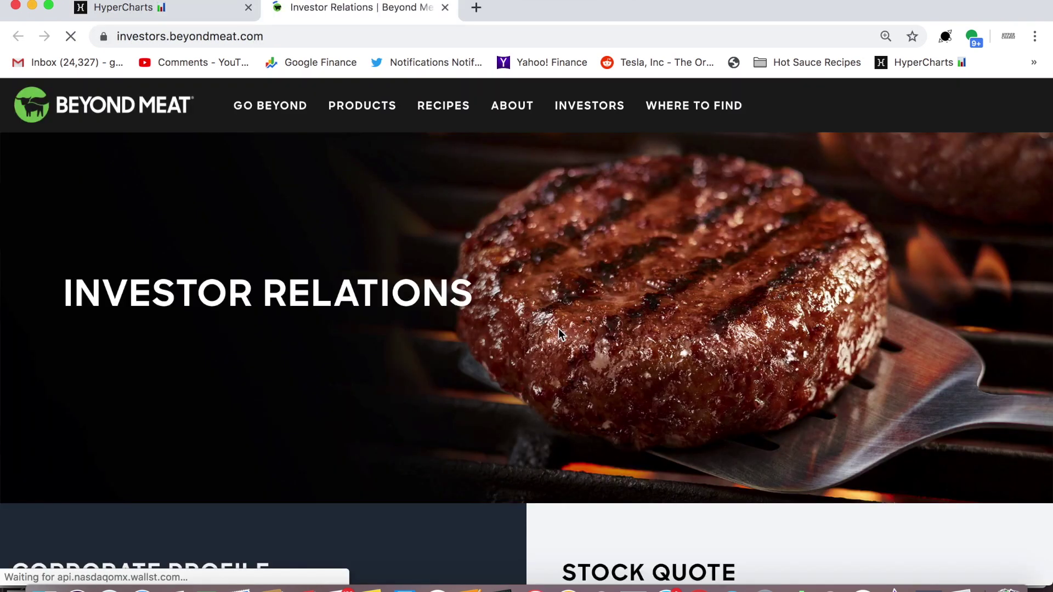
click(445, 7)
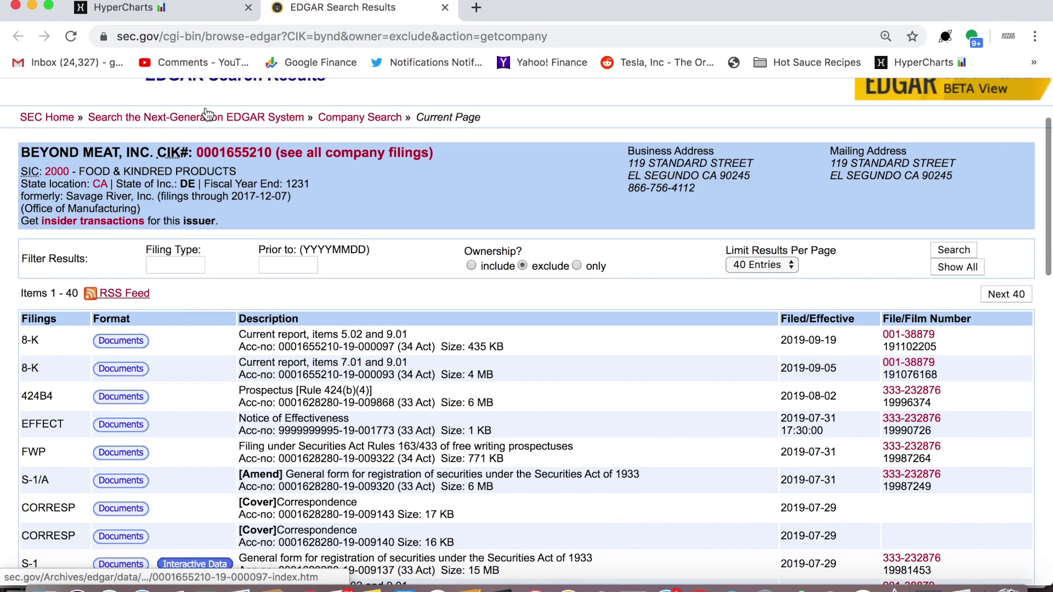
click(197, 9)
click(445, 8)
scroll(406, 256, down, 1)
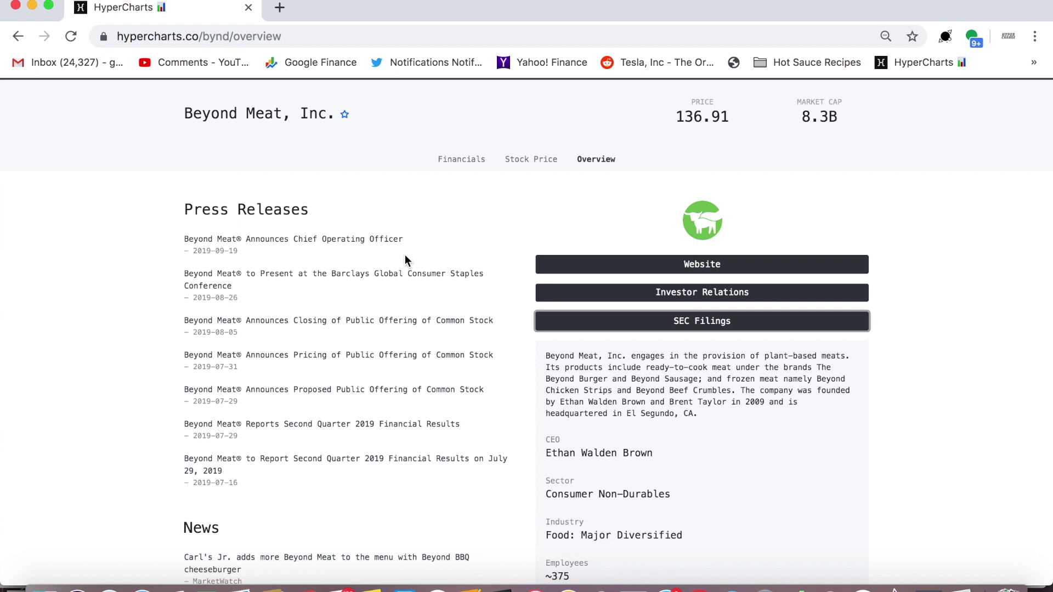
- Return to BYND Financials, scroll to Revenue & Operating Income, and view the 18 Q2–19 Q2 estimates table
key(super+bracketleft)
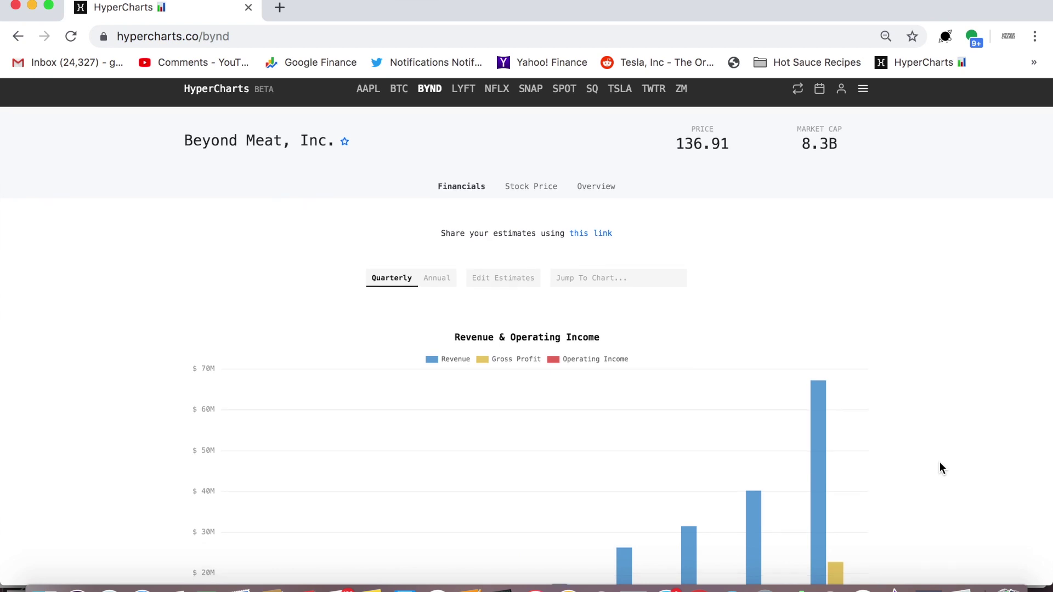
scroll(940, 463, down, 5)
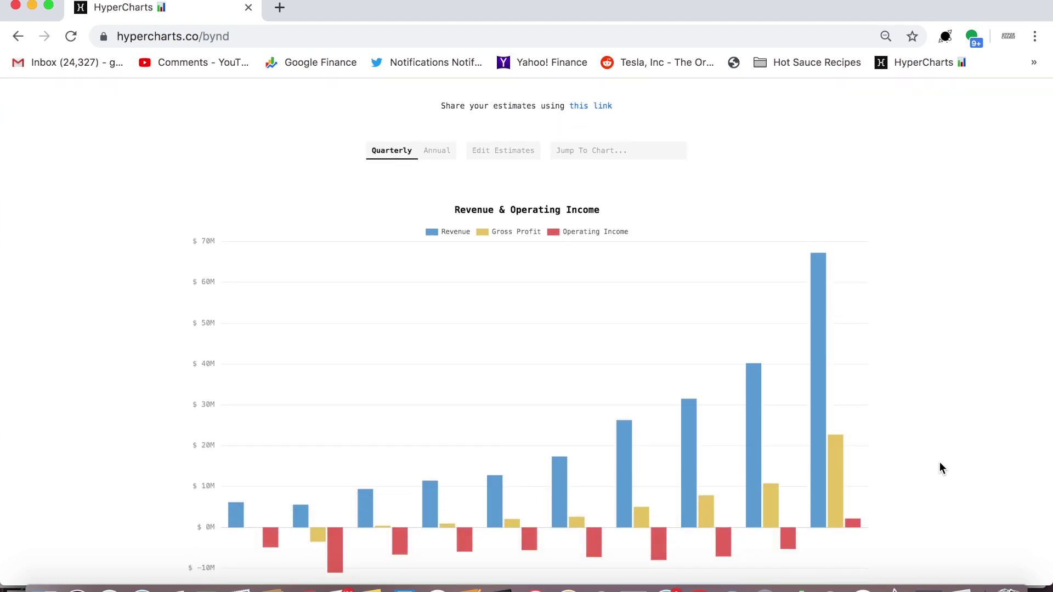
scroll(940, 463, down, 2)
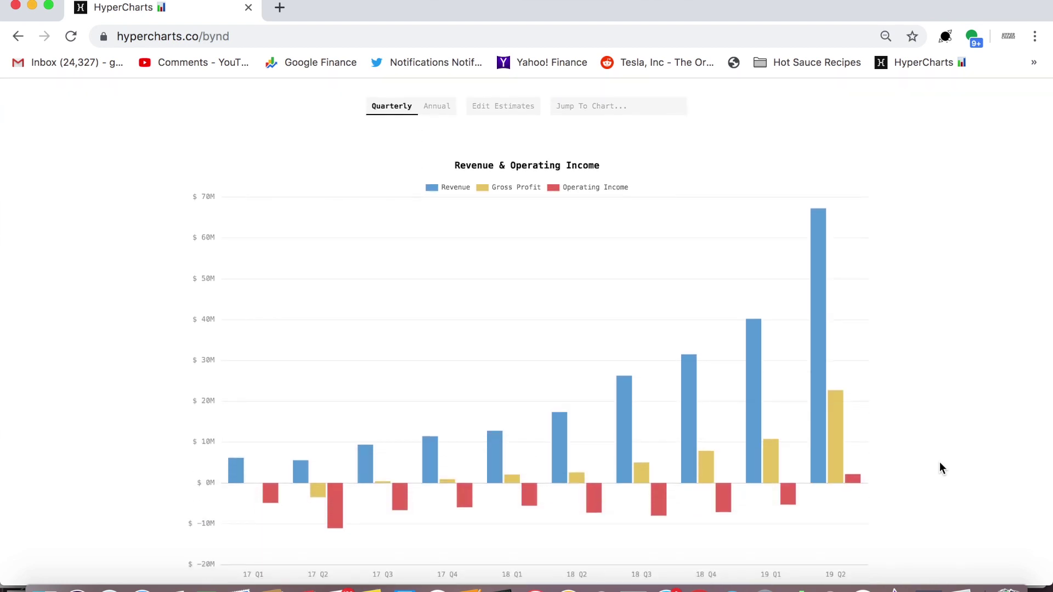
scroll(939, 465, down, 1)
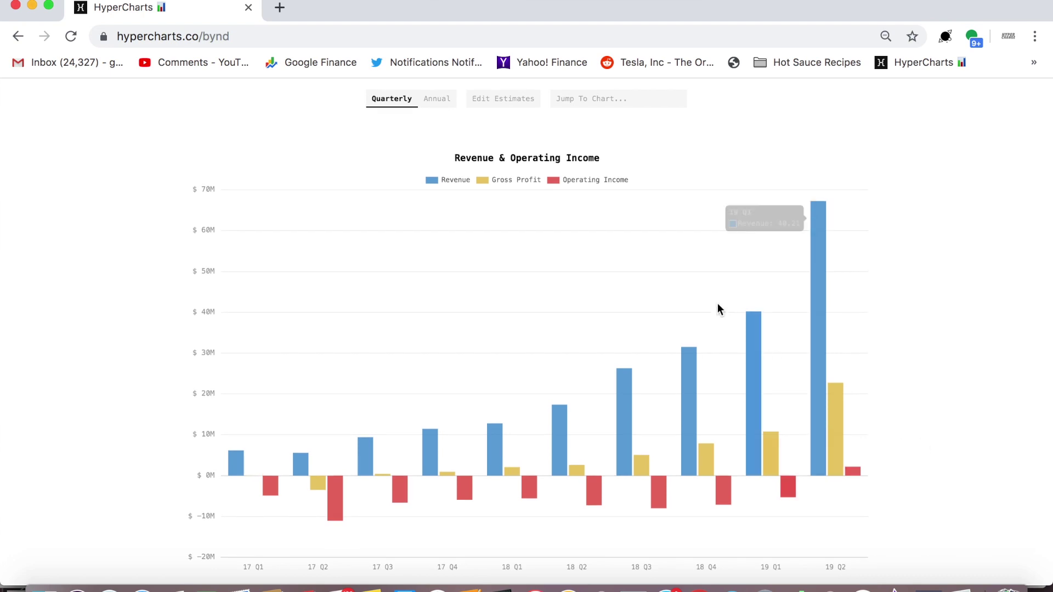
click(505, 103)
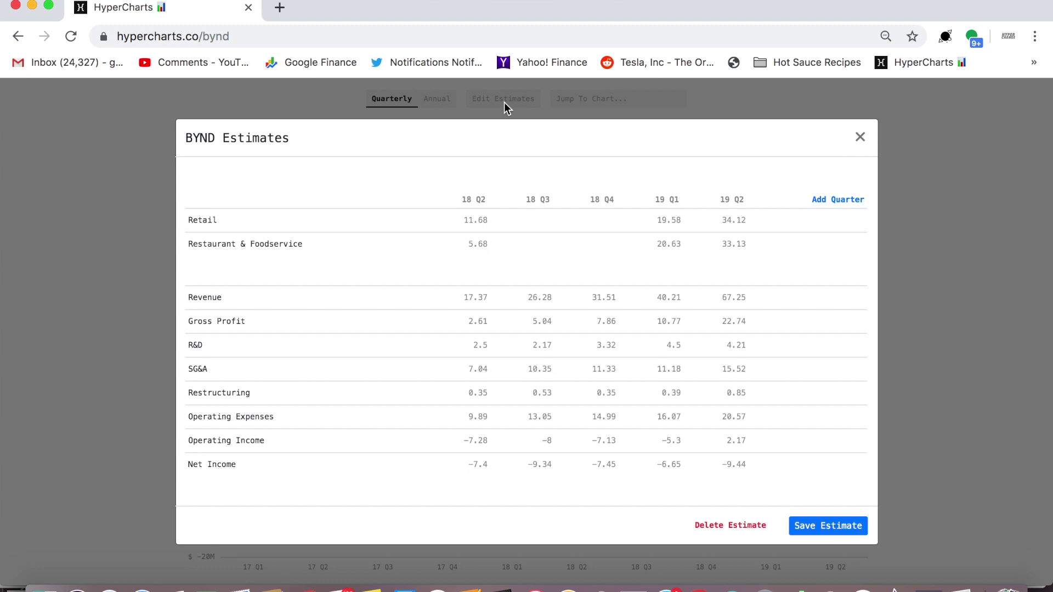
click(505, 102)
- Reopen the BYND estimates table and add a zero-filled 19 Q3 quarter column
scroll(170, 304, up, 3)
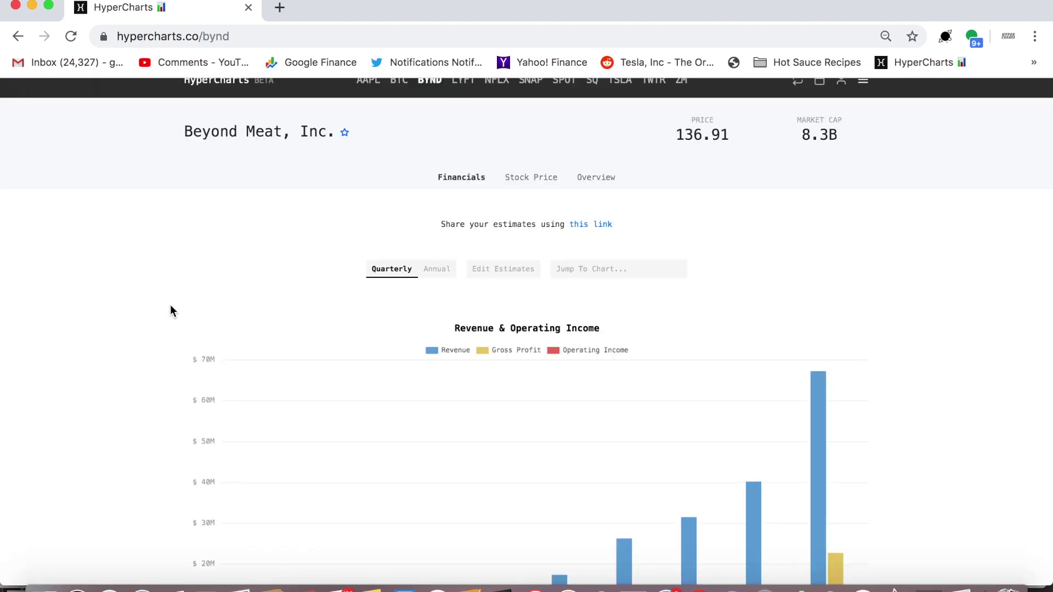
scroll(170, 311, up, 1)
scroll(170, 311, down, 4)
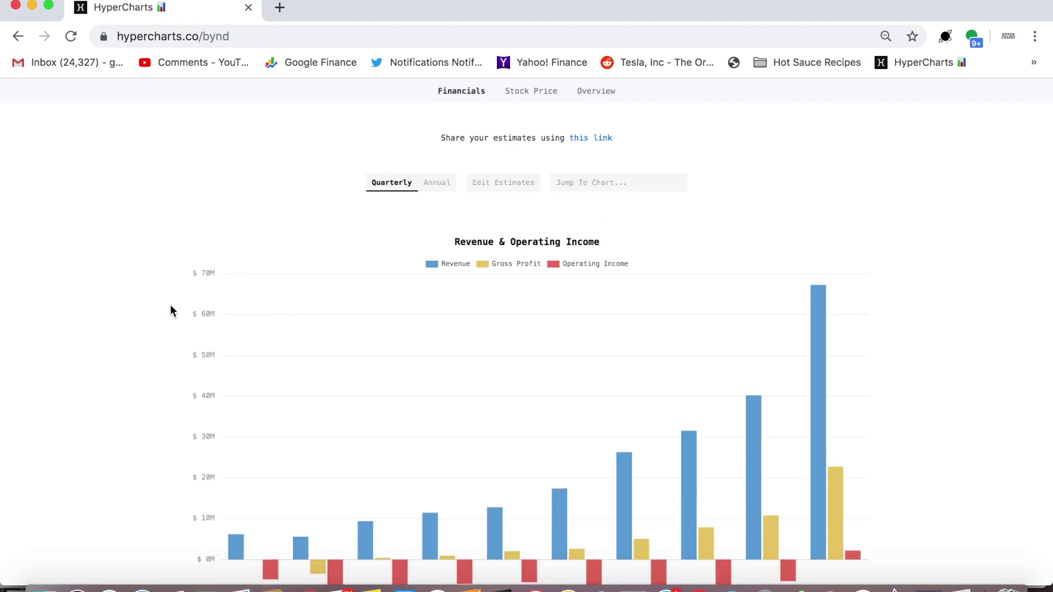
click(492, 182)
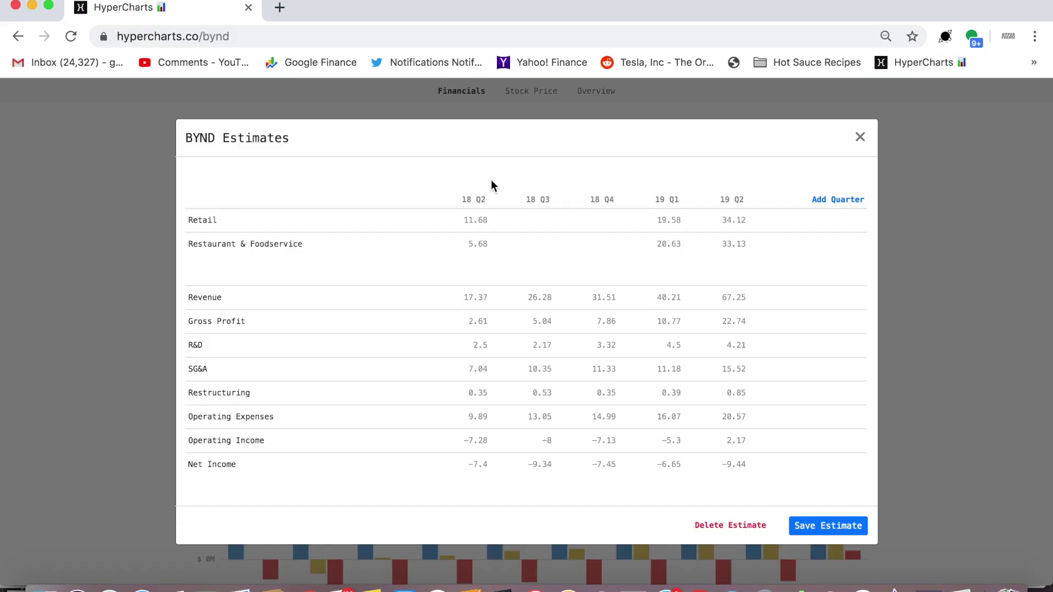
click(828, 203)
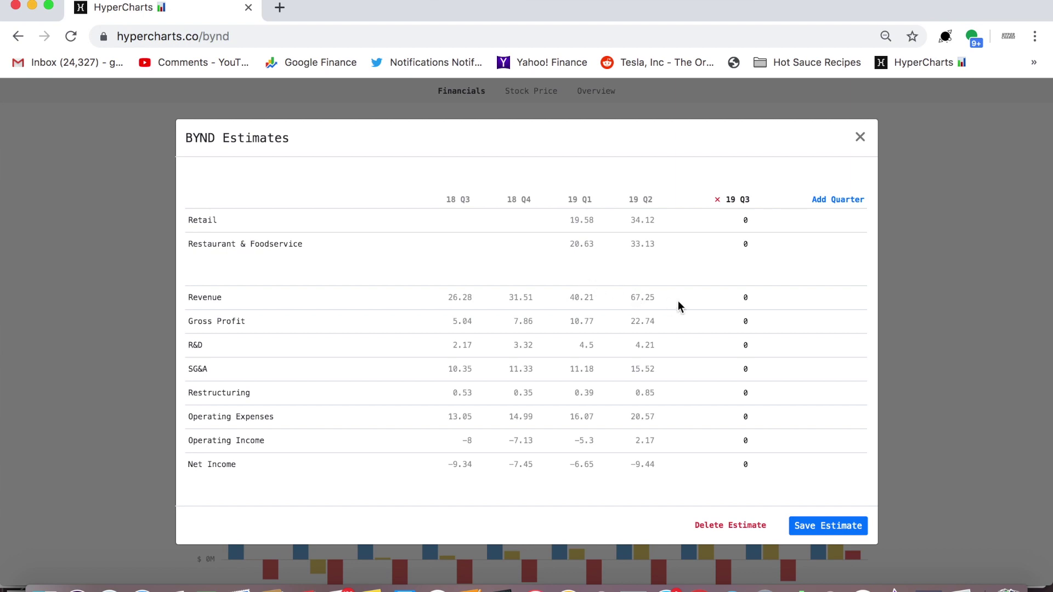
- Enter 19 Q3 estimates: Revenue 70, Gross Profit 25, R&D 4.2, SG&A 16
click(735, 300)
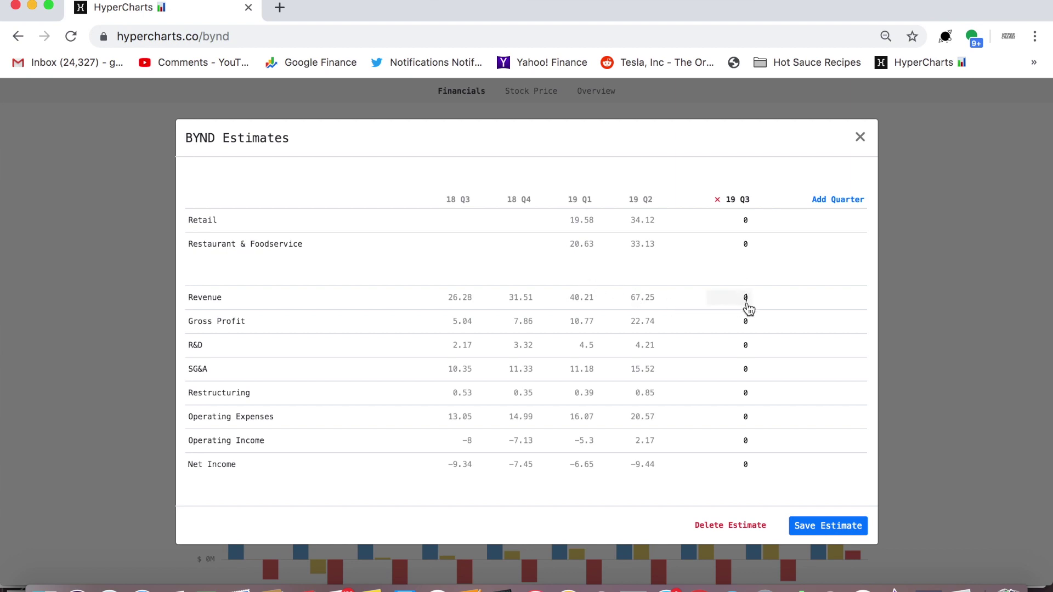
double_click(746, 302)
text(70)
key(Tab)
text(2)
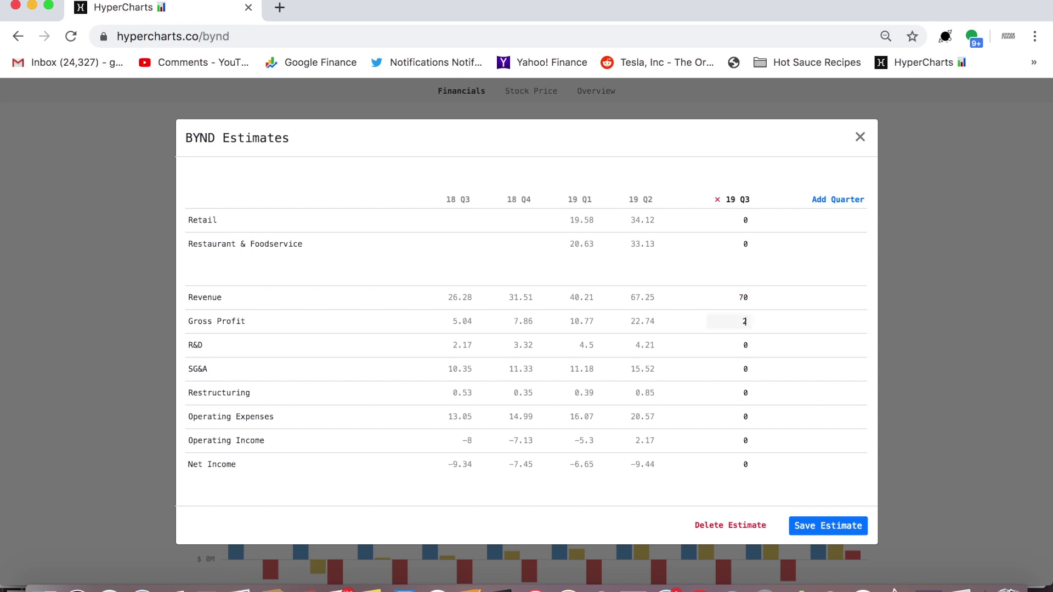
text(5)
key(Tab)
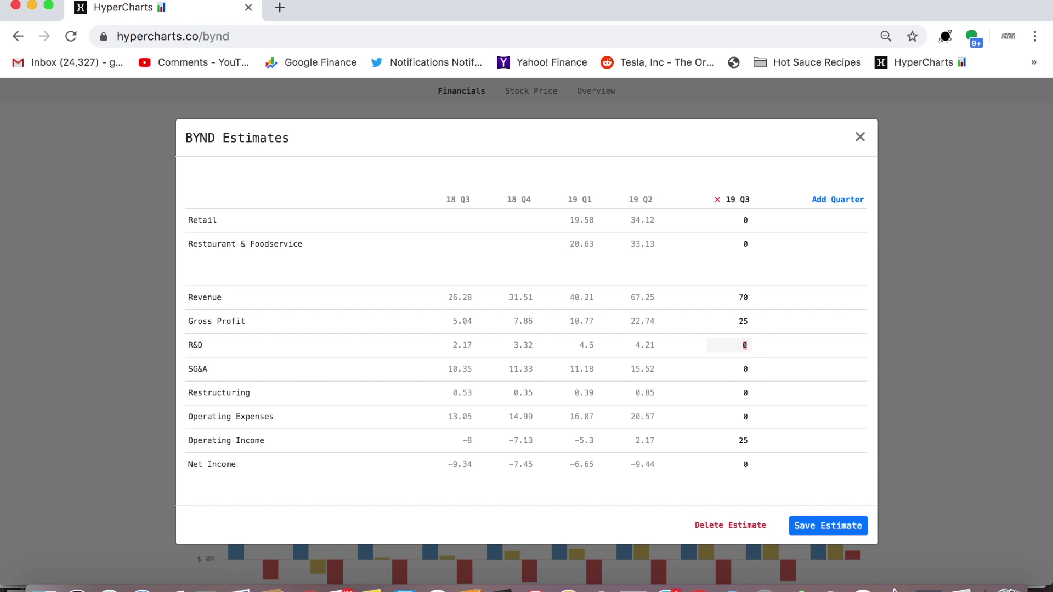
text(4.2)
key(Tab)
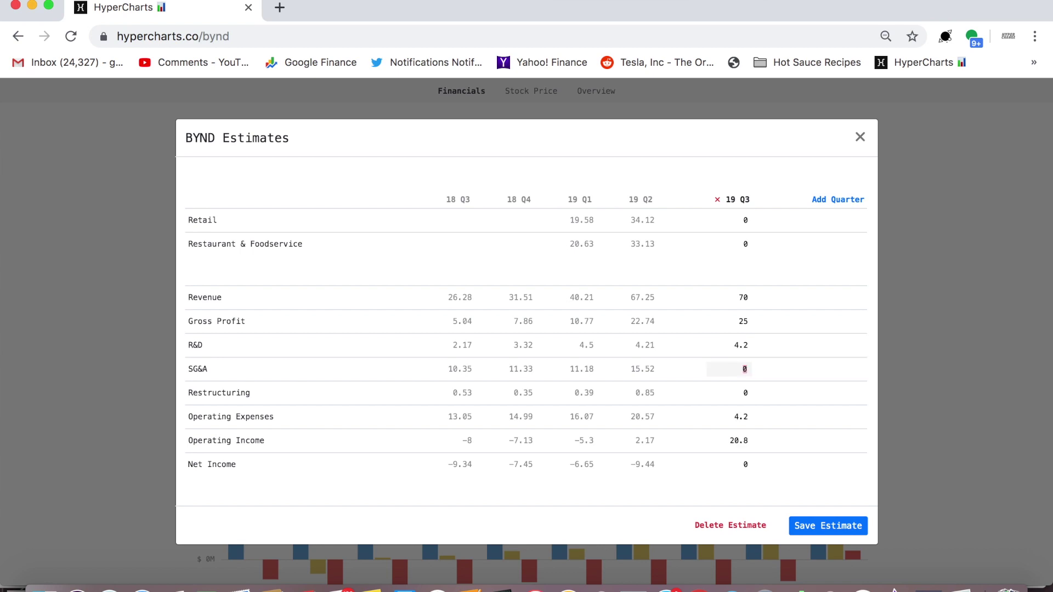
text(16)
- Enter 4.8 for 19 Q3 Operating Income, then add a zero-filled 19 Q4 column
key(Tab)
key(Tab)
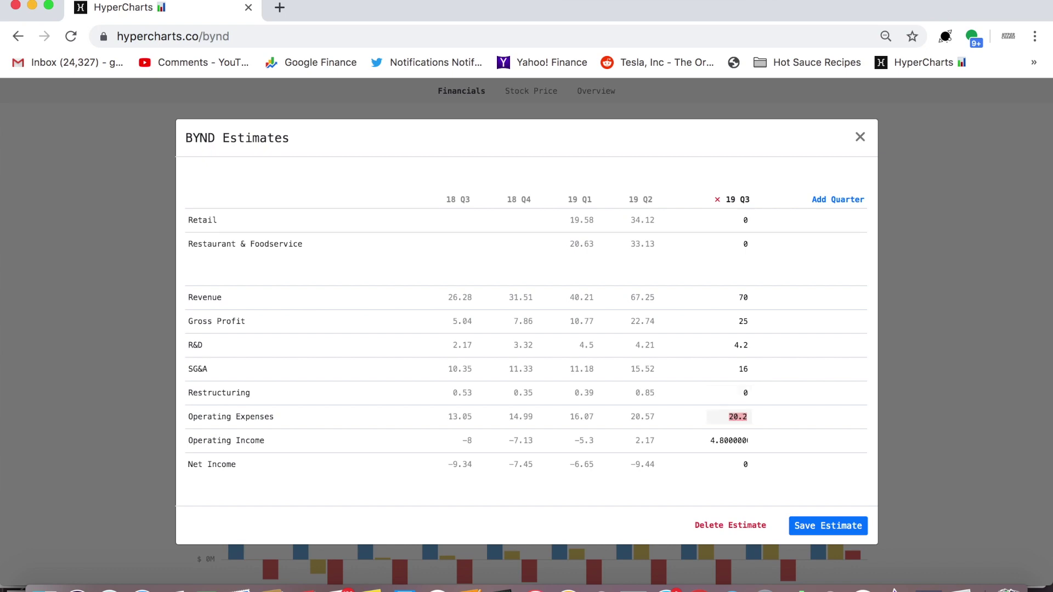
key(Tab)
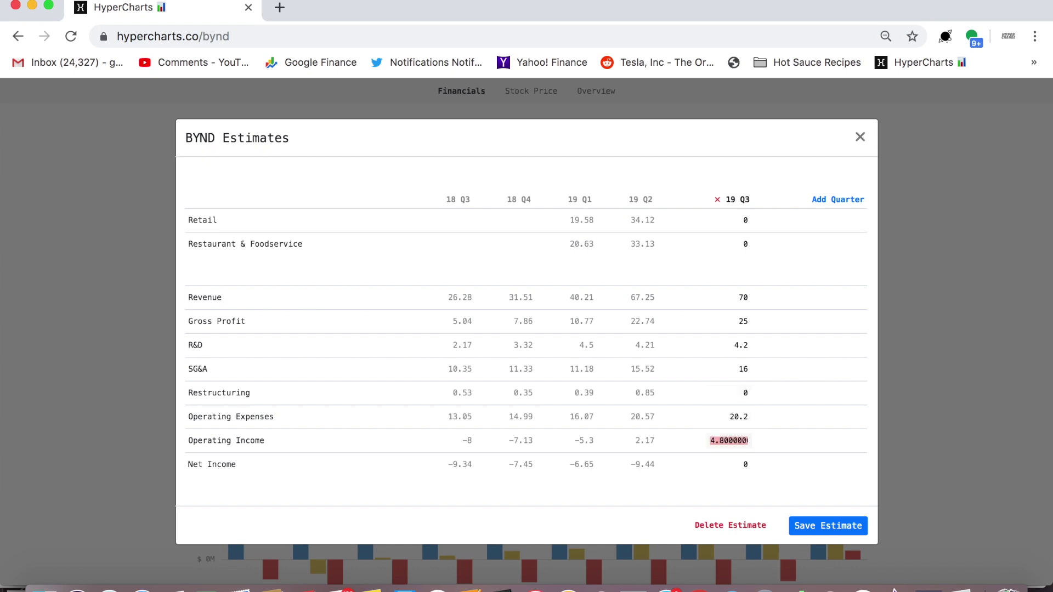
text(4.8)
click(799, 268)
click(827, 202)
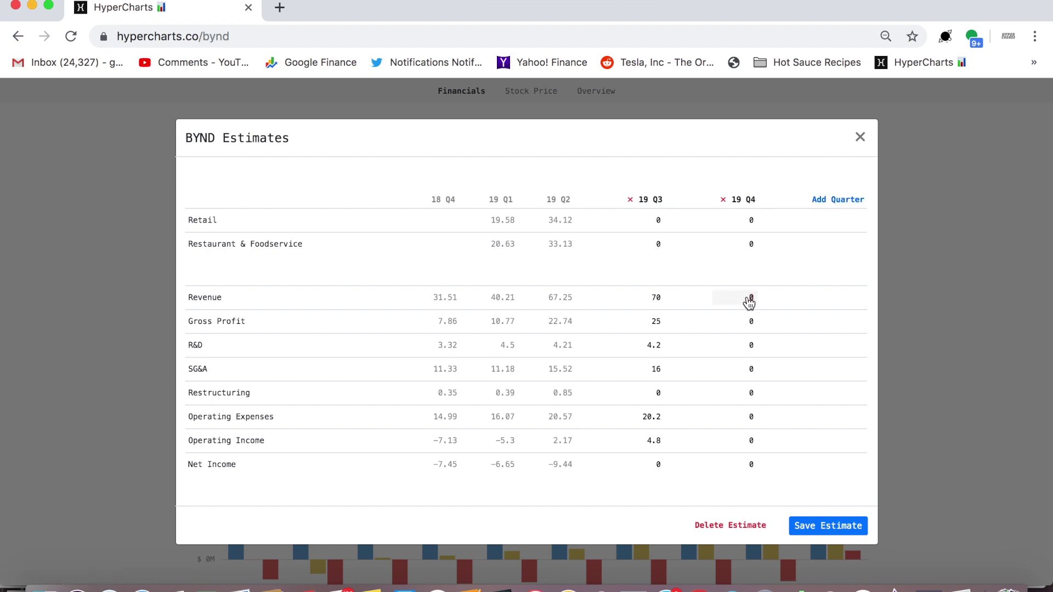
- Enter 19 Q4 estimates Revenue 75, Gross Profit 28, R&D 4.5, SG&A 17, and save them
text(75)
click(751, 326)
text(28)
click(753, 350)
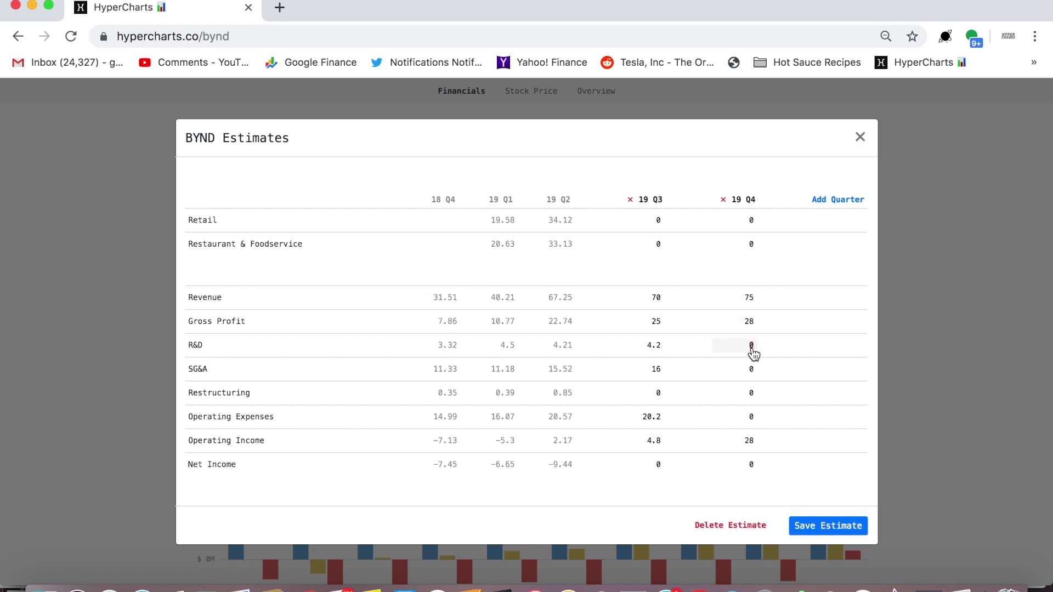
text(4.5)
click(752, 371)
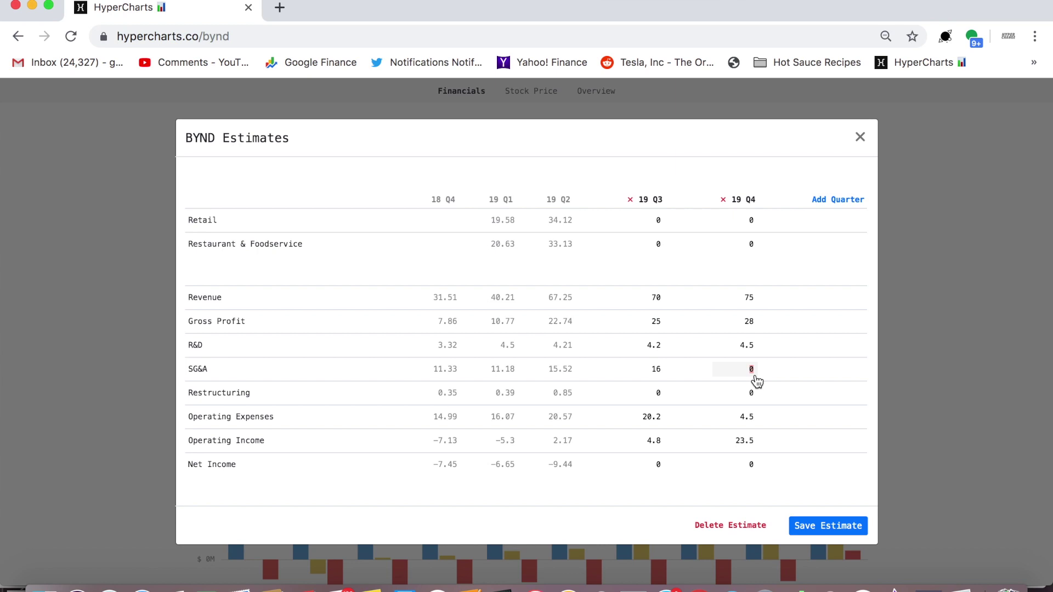
text(17)
click(766, 392)
click(852, 526)
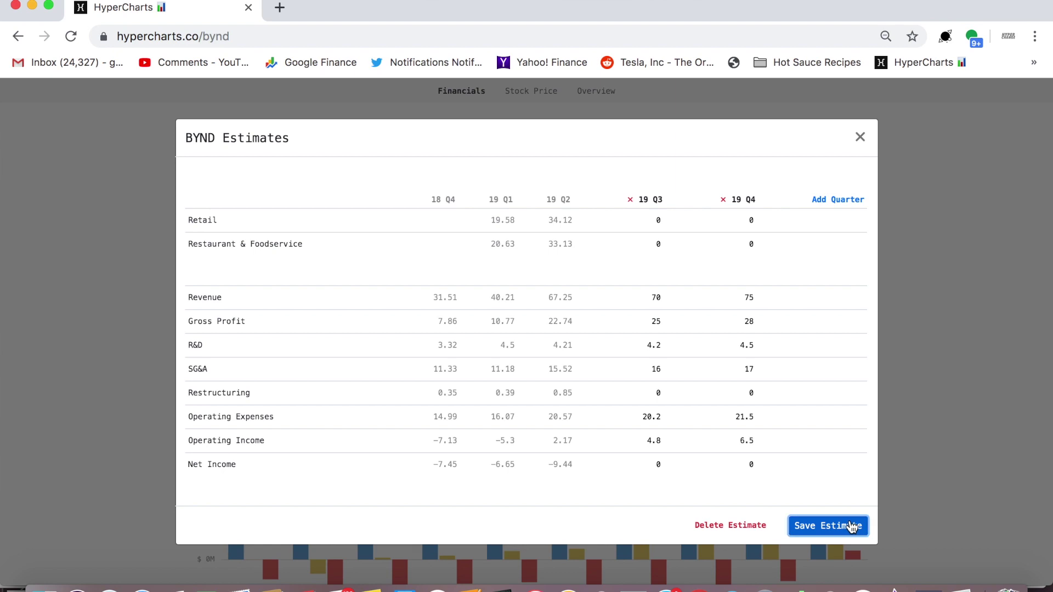
- Turn estimates back on for the charts and briefly reopen and close the estimates editor
scroll(445, 154, down, 1)
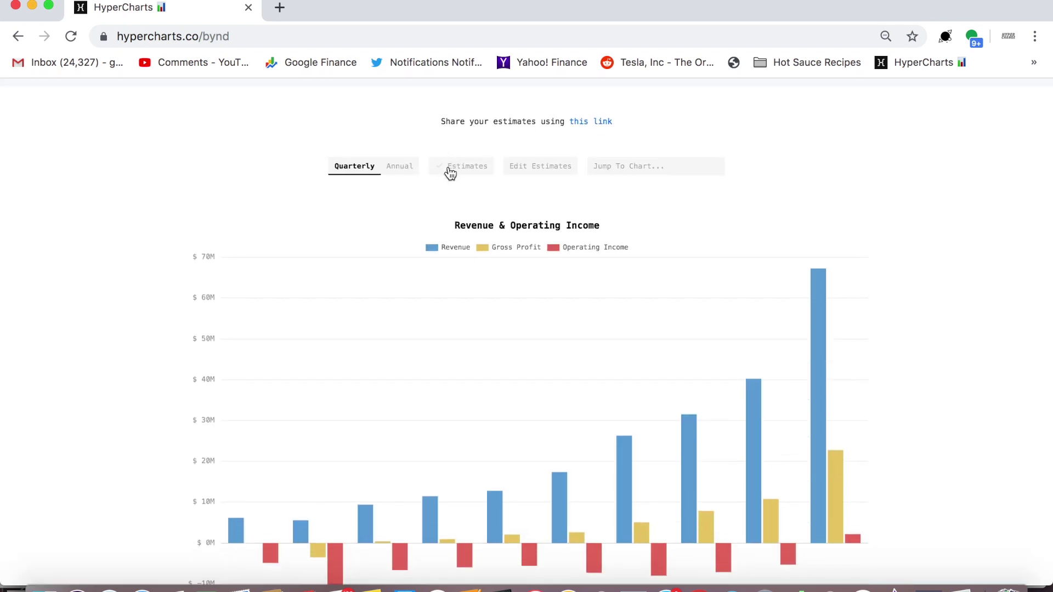
click(449, 171)
scroll(454, 231, down, 2)
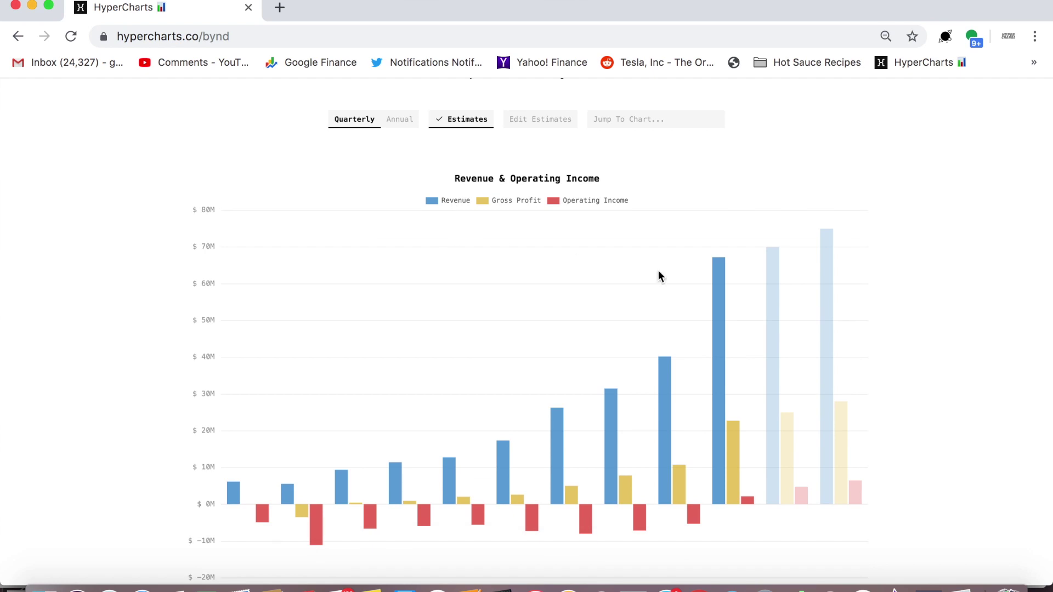
click(553, 127)
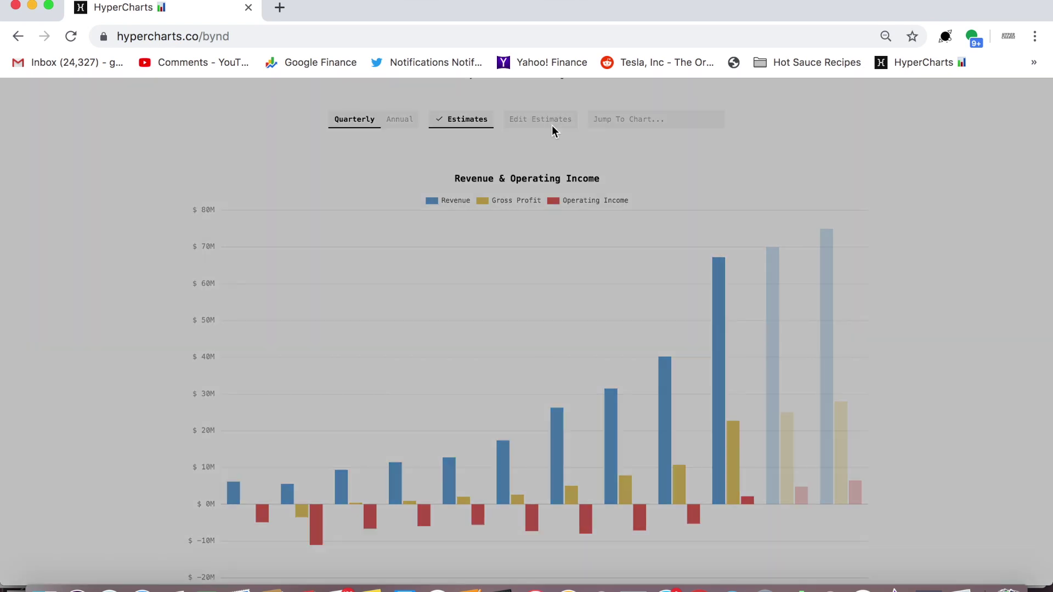
click(860, 137)
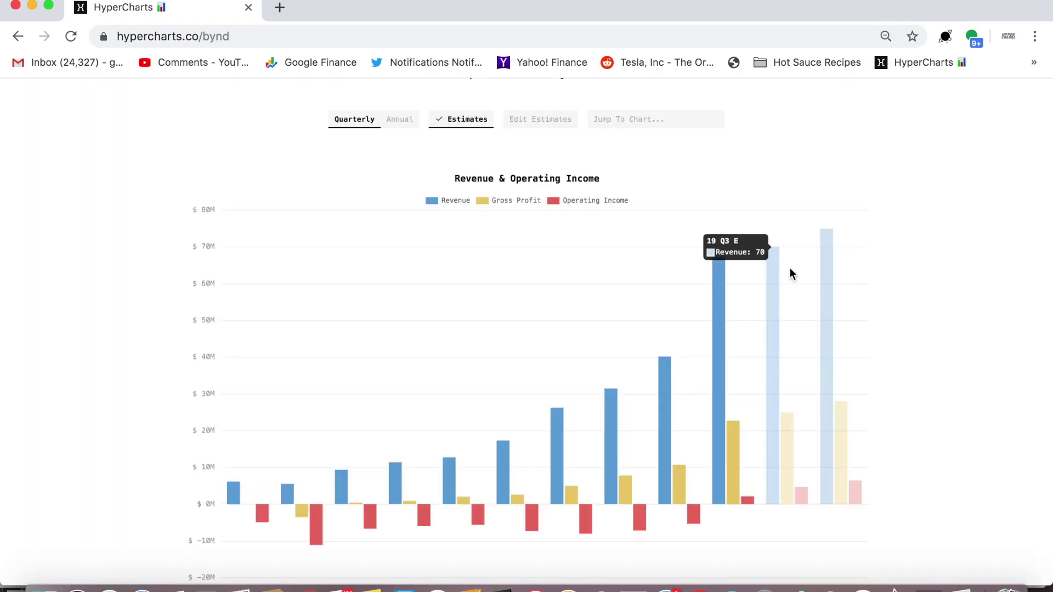
- Toggle the Revenue, Gross Profit and Operating Income legend items off and back on
mouse_move(826, 268)
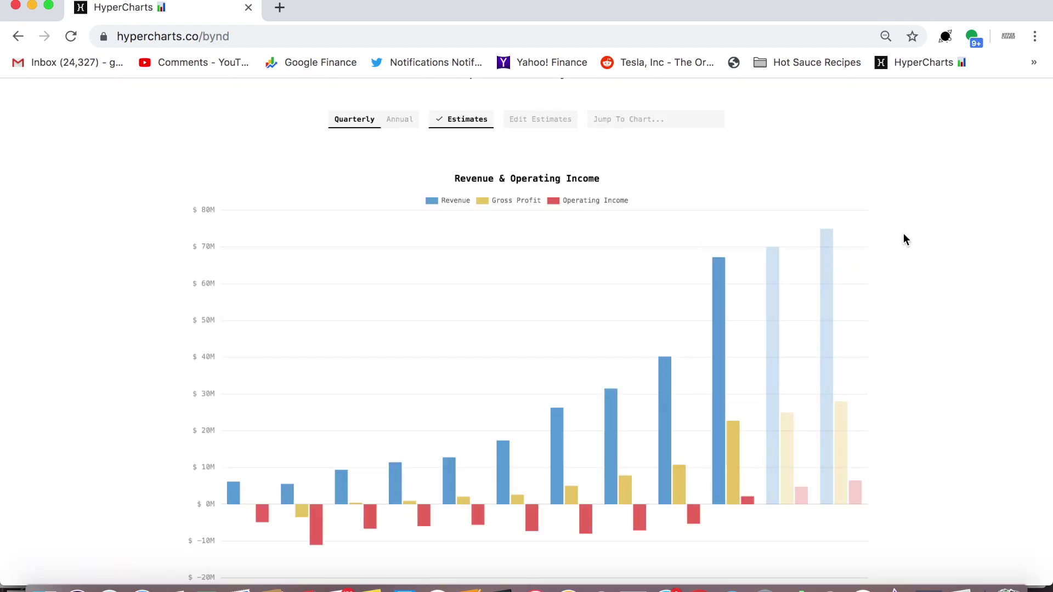
click(455, 201)
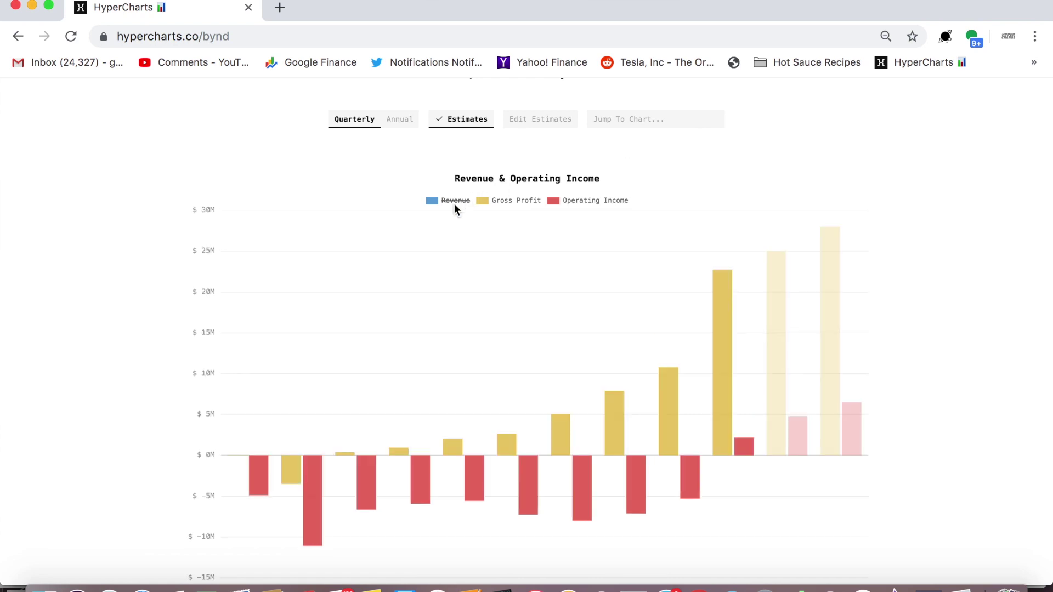
click(590, 200)
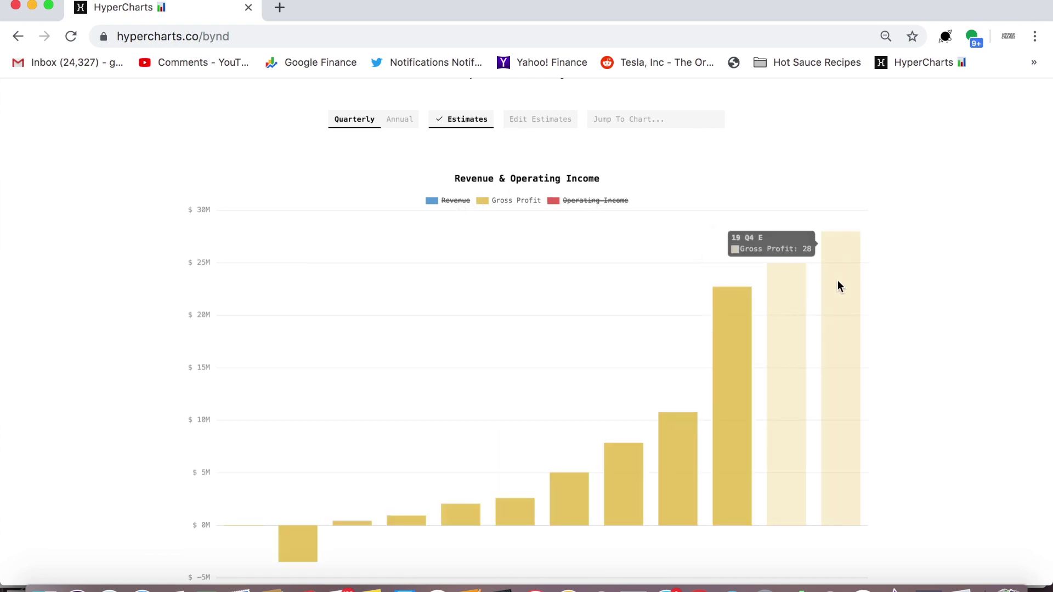
mouse_move(791, 308)
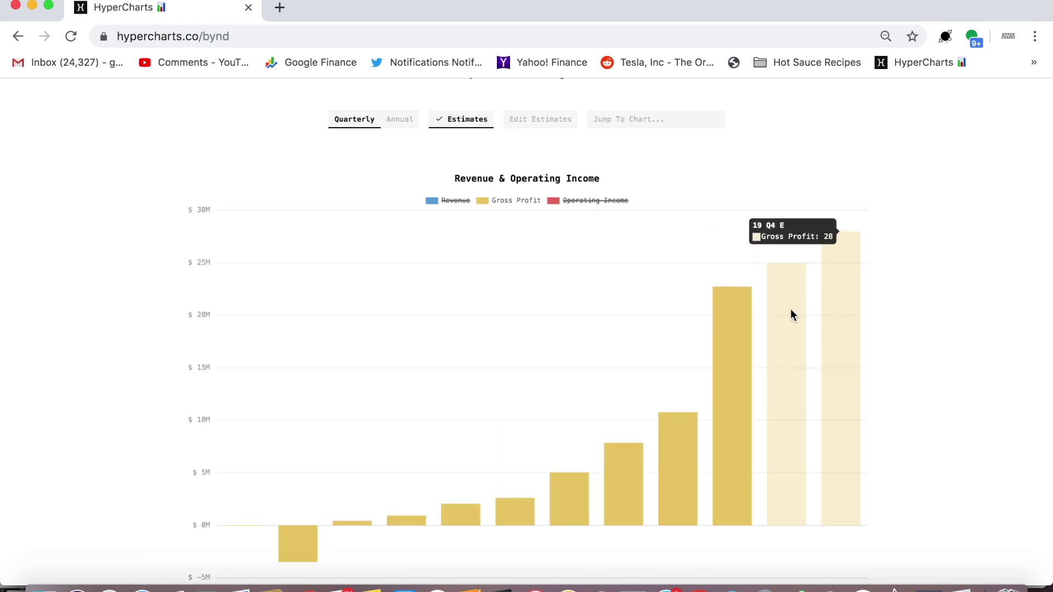
click(584, 200)
click(452, 207)
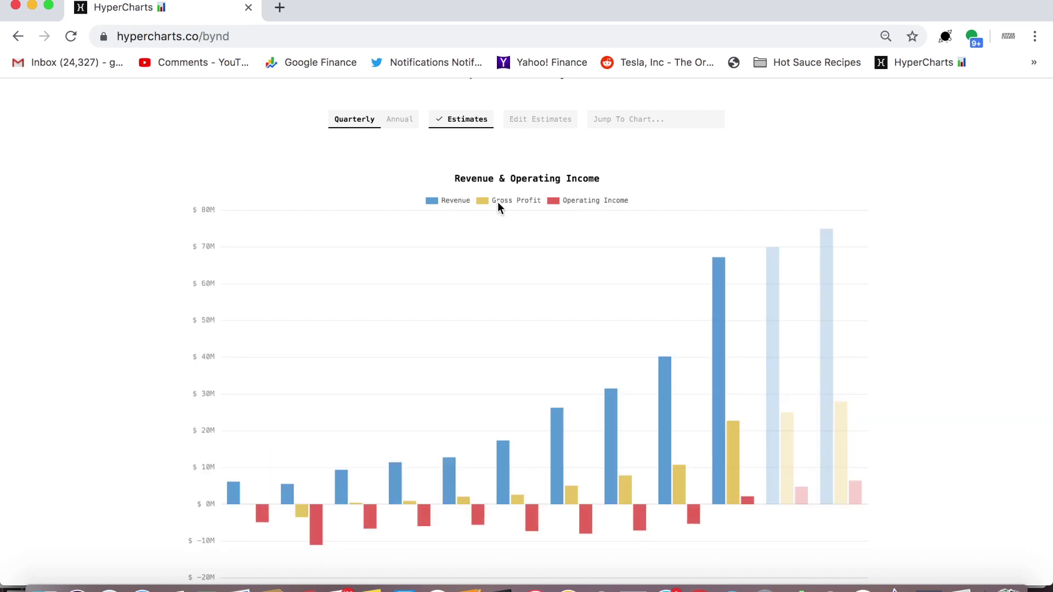
click(498, 201)
click(452, 199)
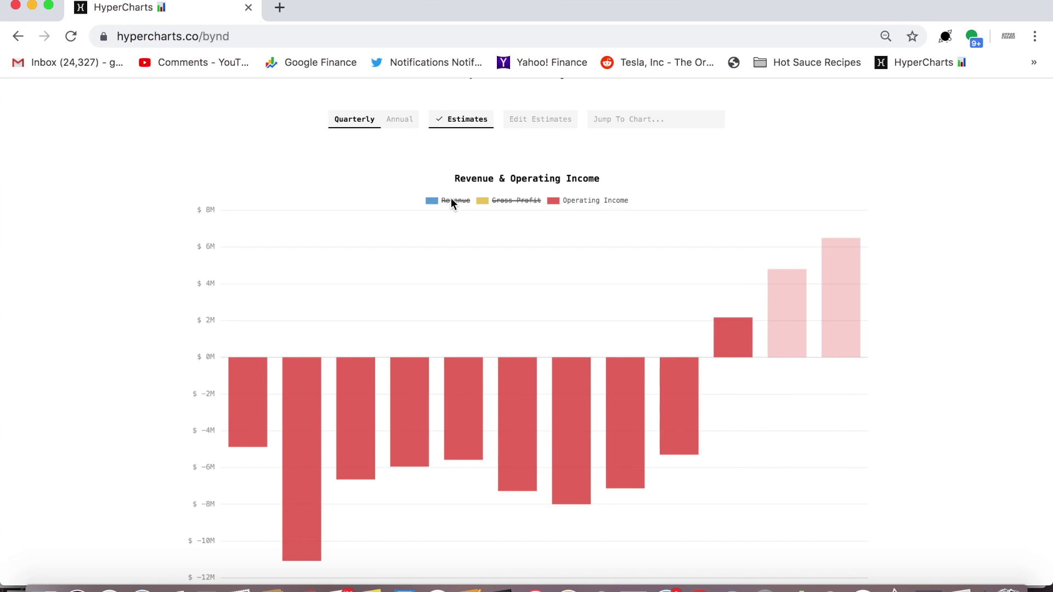
click(451, 199)
click(497, 199)
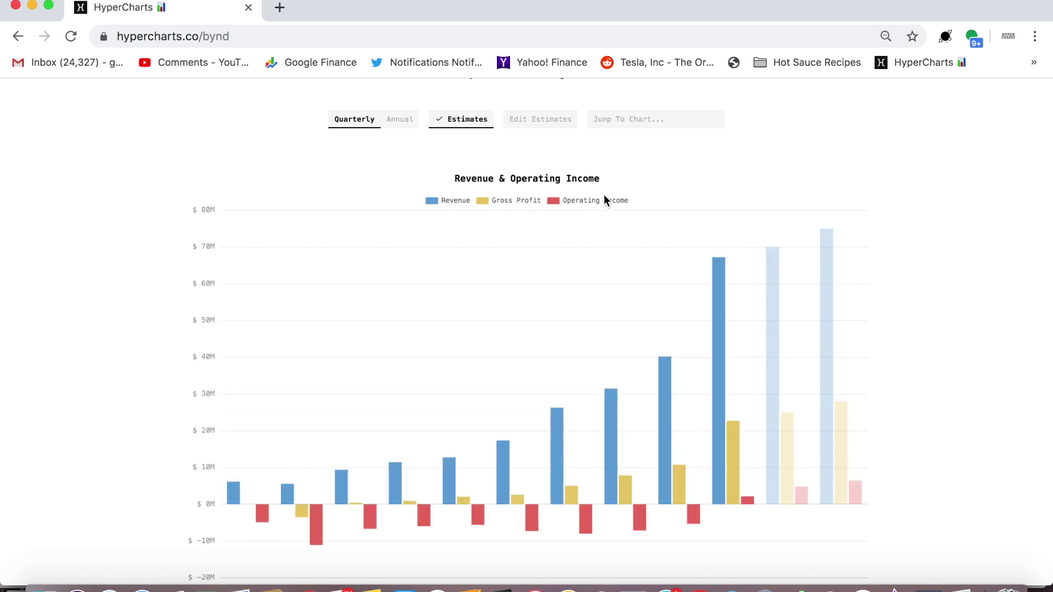
- Switch the charts to Annual to show the 19 E year, then open the shareable estimates link
scroll(604, 200, up, 5)
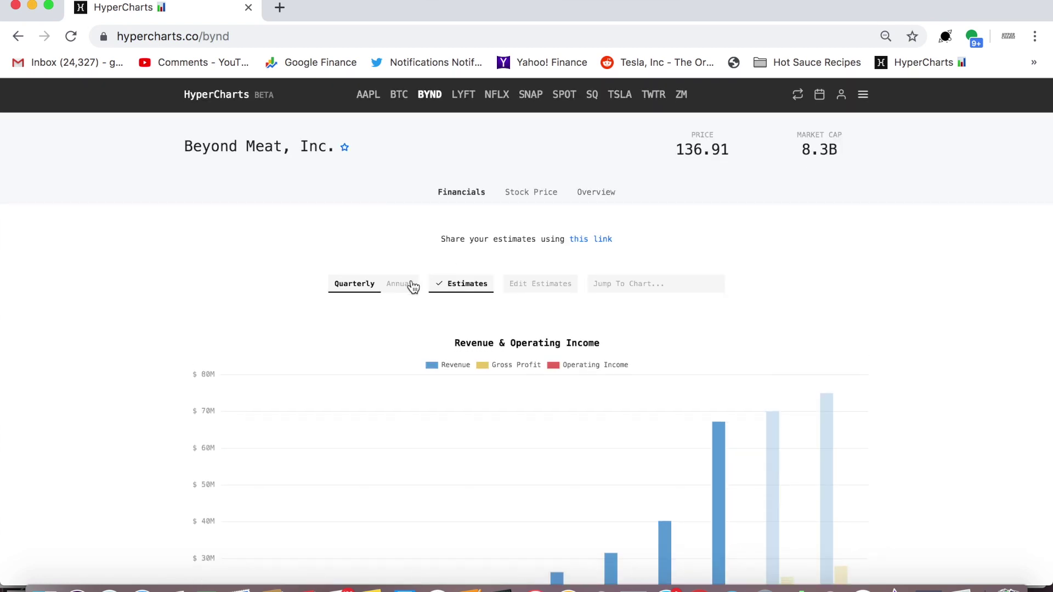
click(412, 285)
scroll(411, 285, down, 5)
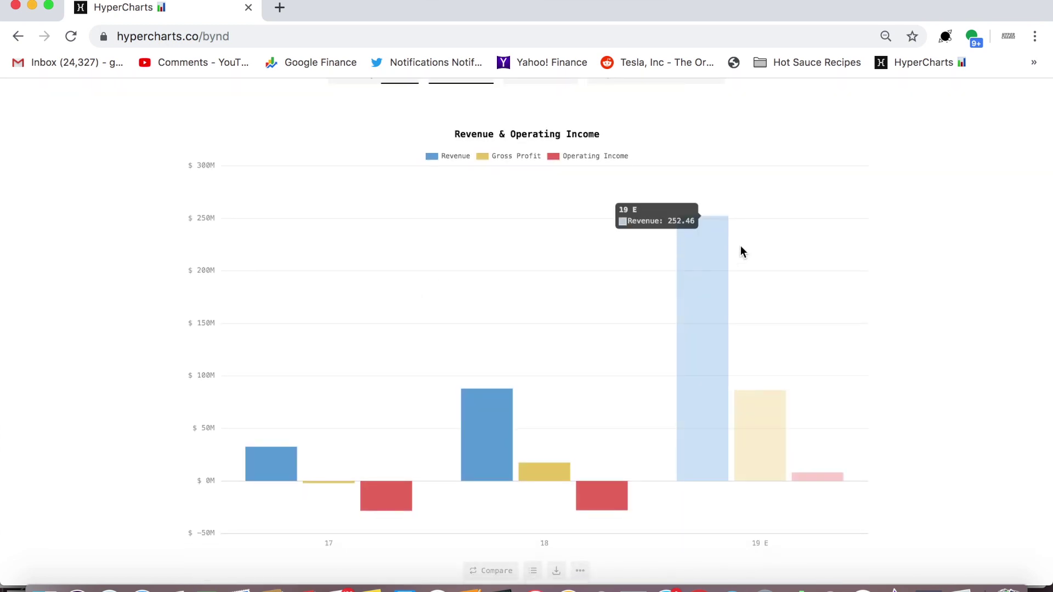
scroll(741, 245, up, 5)
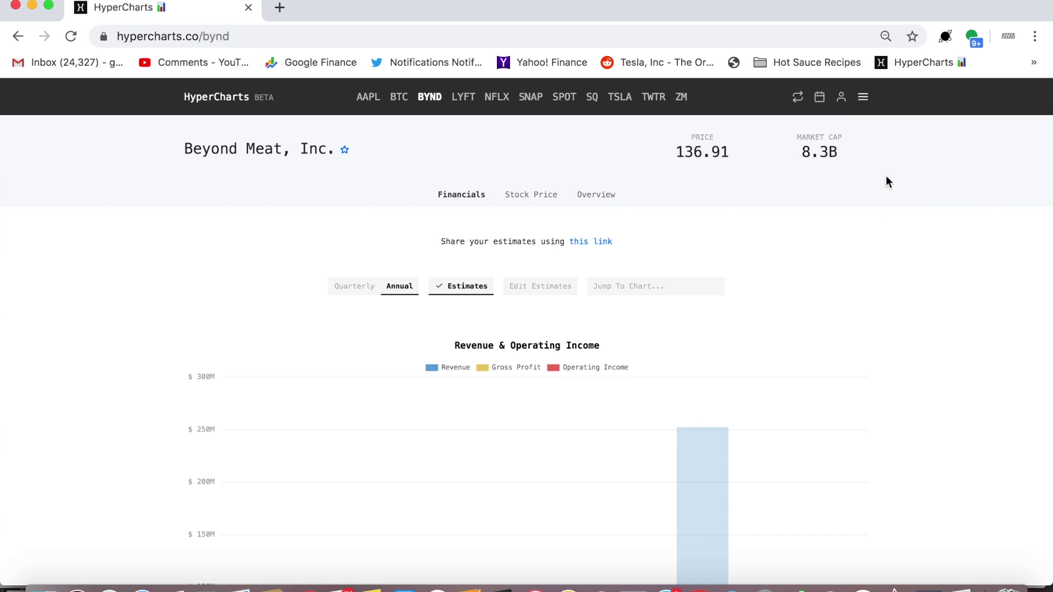
click(590, 242)
- View Beyond Meat's 5Y stock price chart, then return to the Financials charts
click(537, 202)
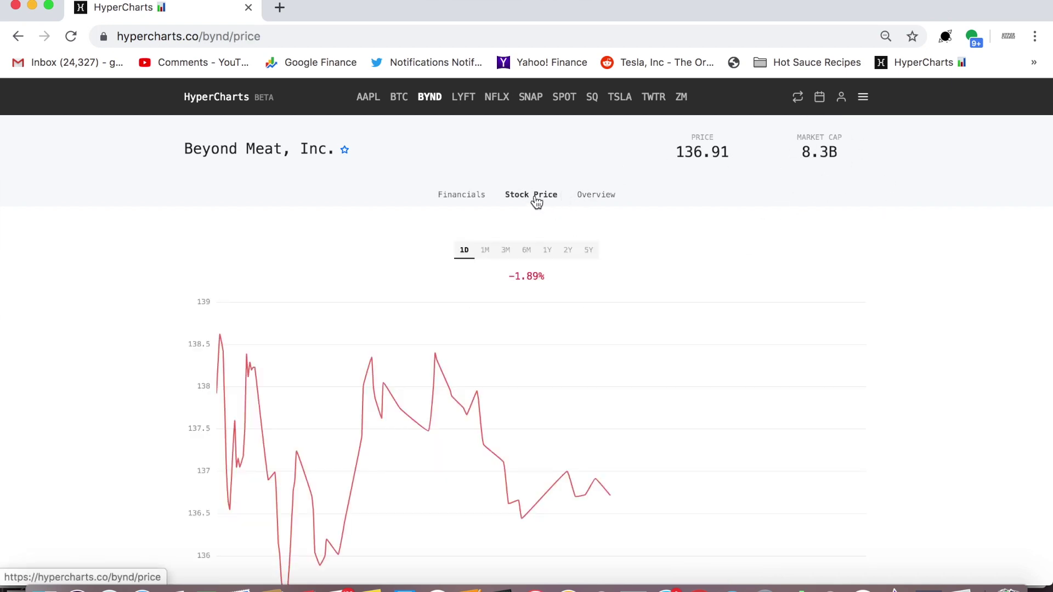
click(588, 250)
scroll(548, 289, down, 3)
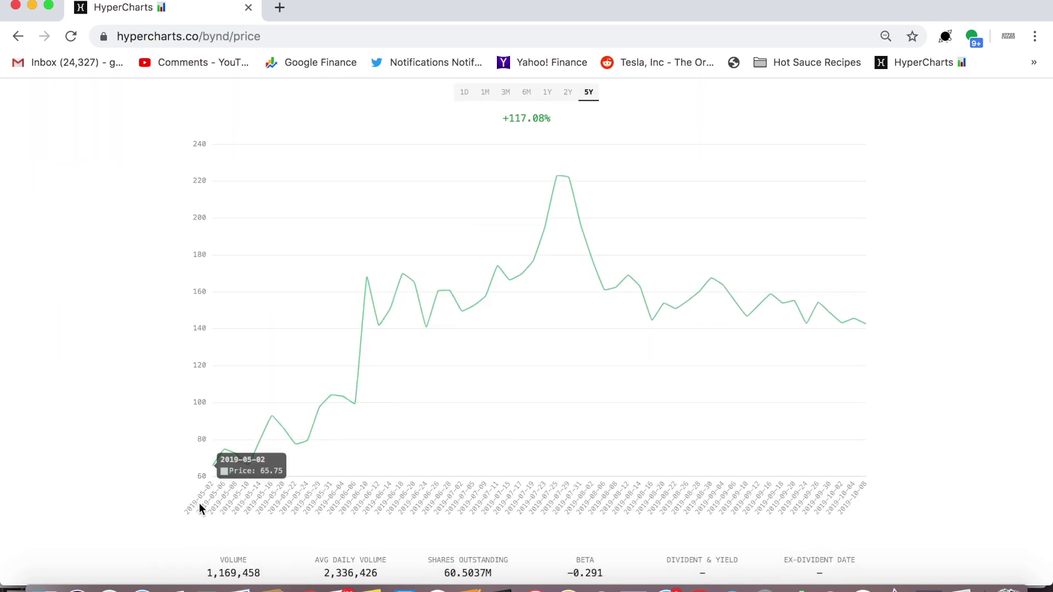
mouse_move(216, 468)
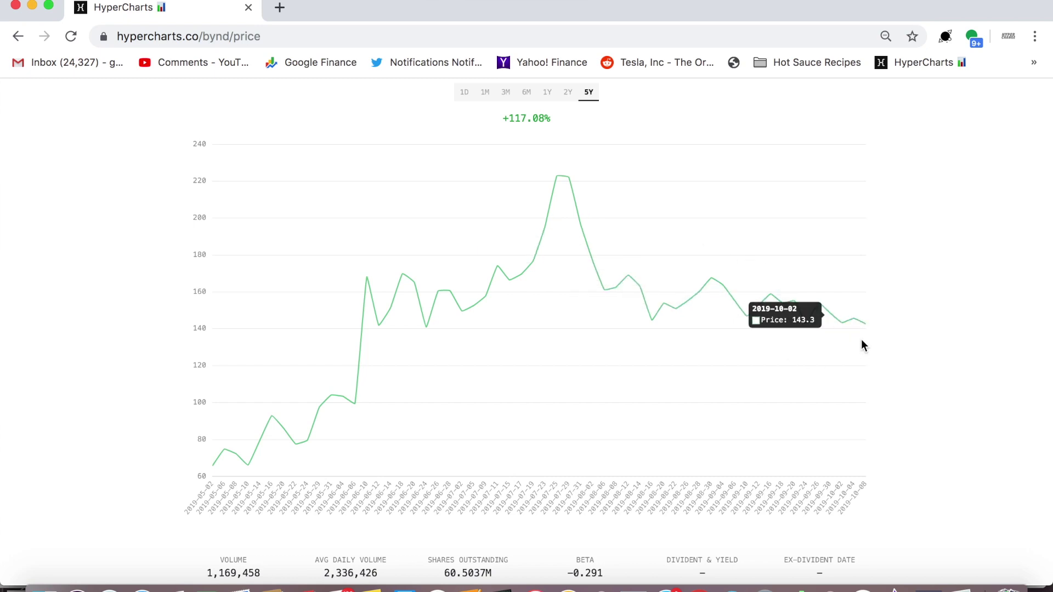
scroll(862, 340, up, 5)
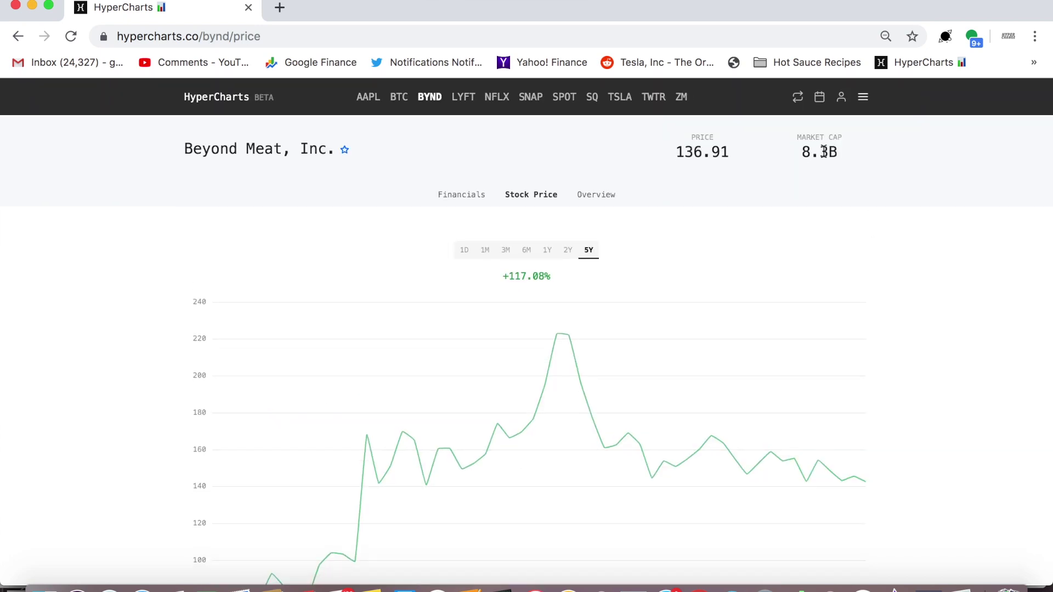
click(454, 198)
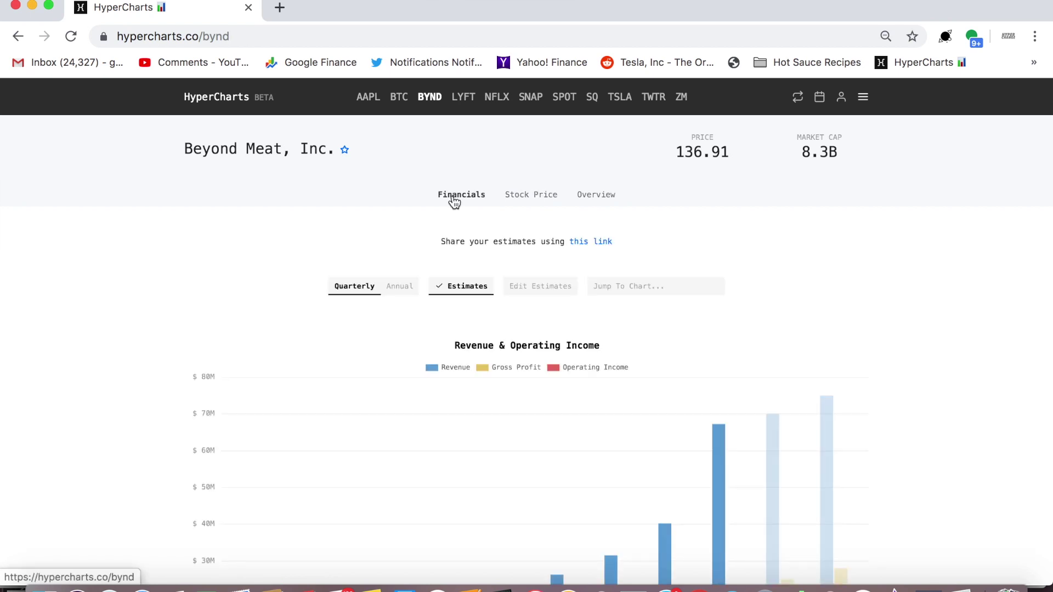
- Switch Beyond Meat's financial charts to annual figures, including the 19 E estimate year
click(399, 286)
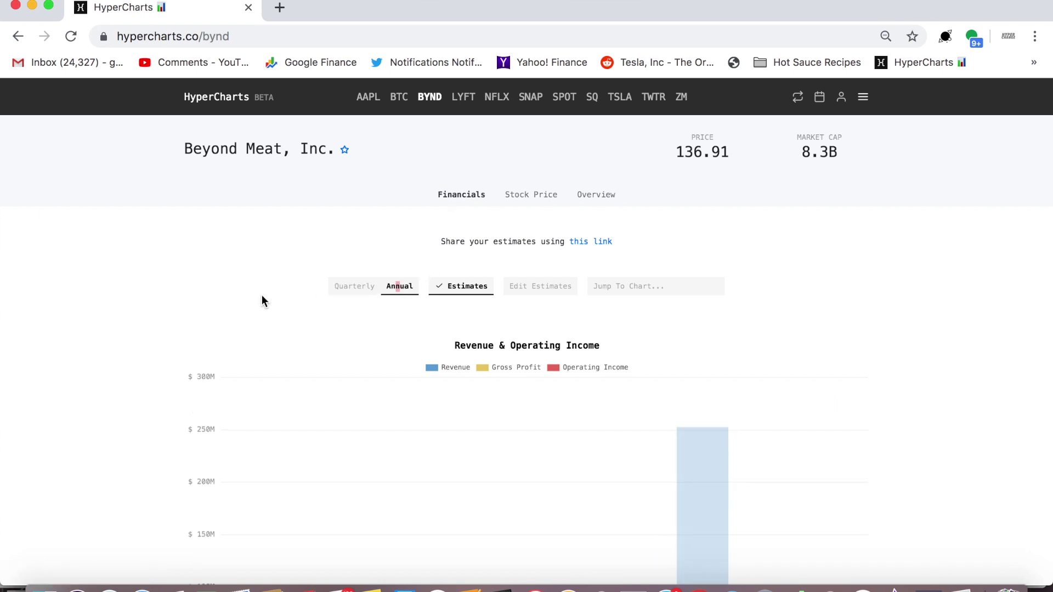
scroll(261, 296, down, 3)
scroll(262, 297, down, 2)
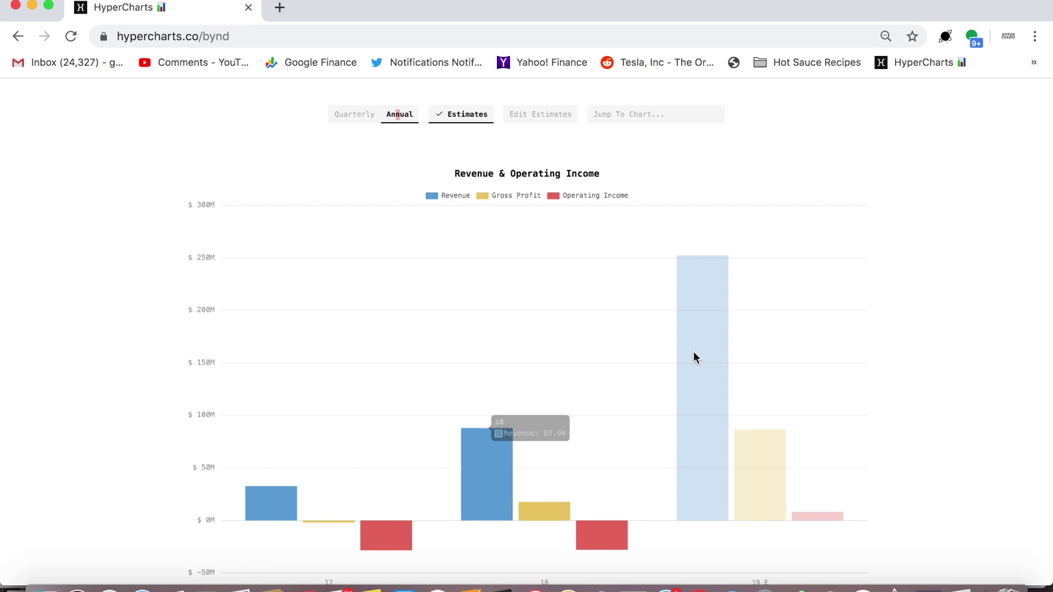
- Hide Revenue and Gross Profit, then restore both beside Operating Income
mouse_move(694, 354)
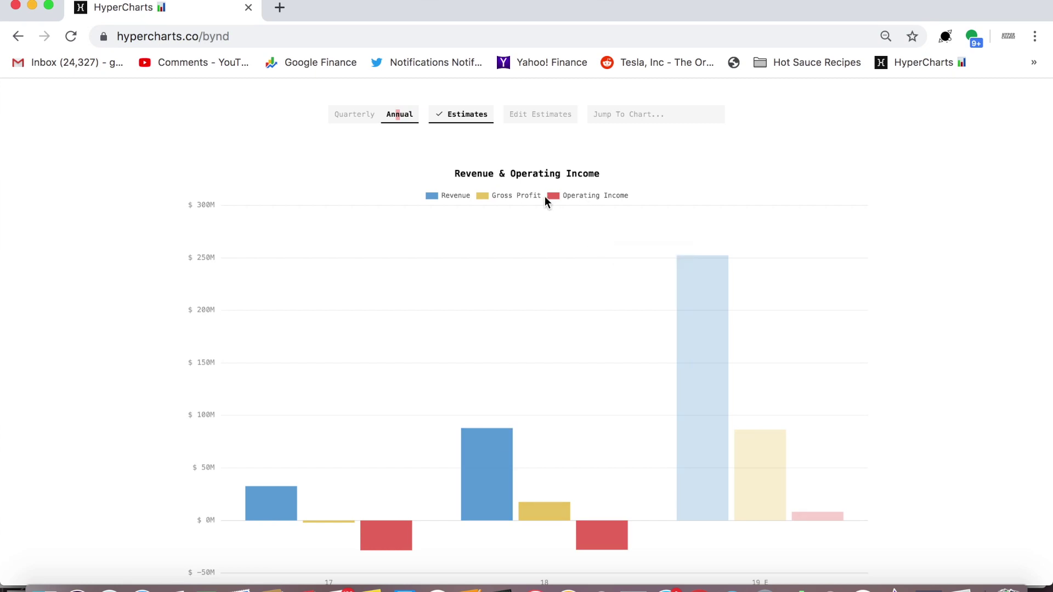
click(456, 190)
mouse_move(701, 288)
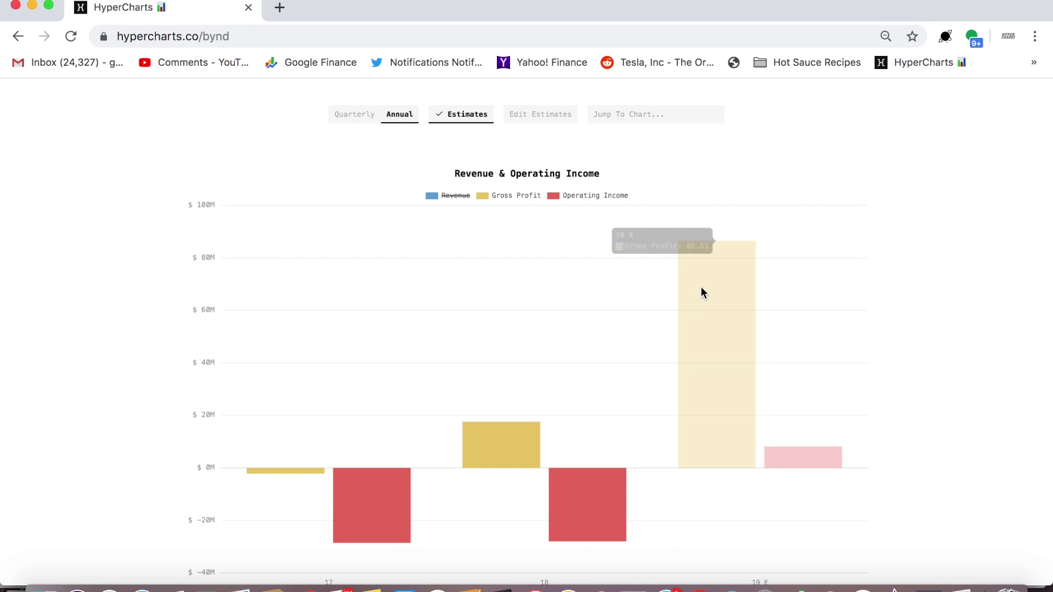
click(519, 196)
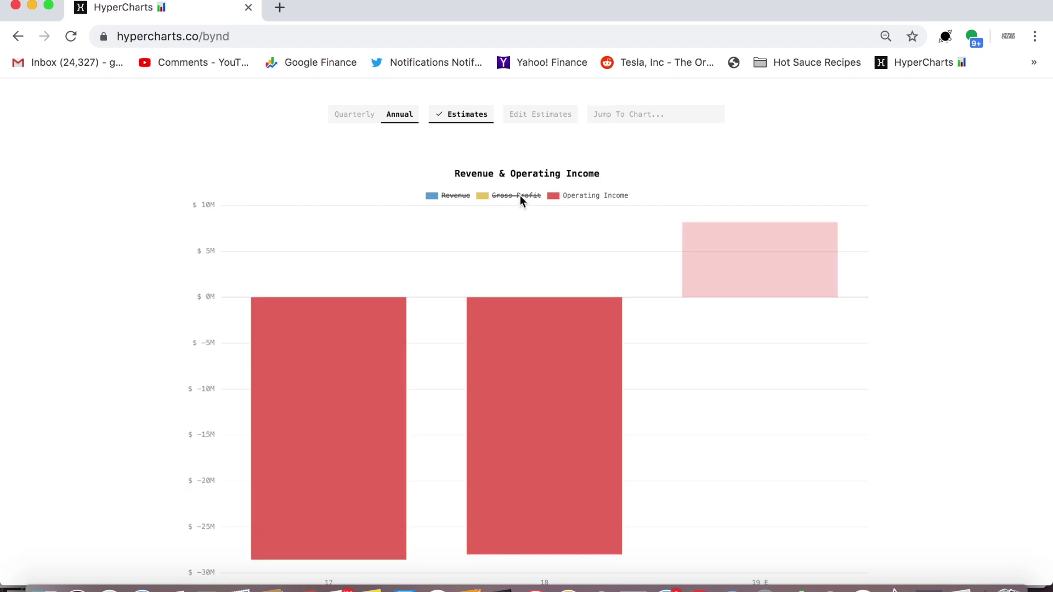
mouse_move(715, 240)
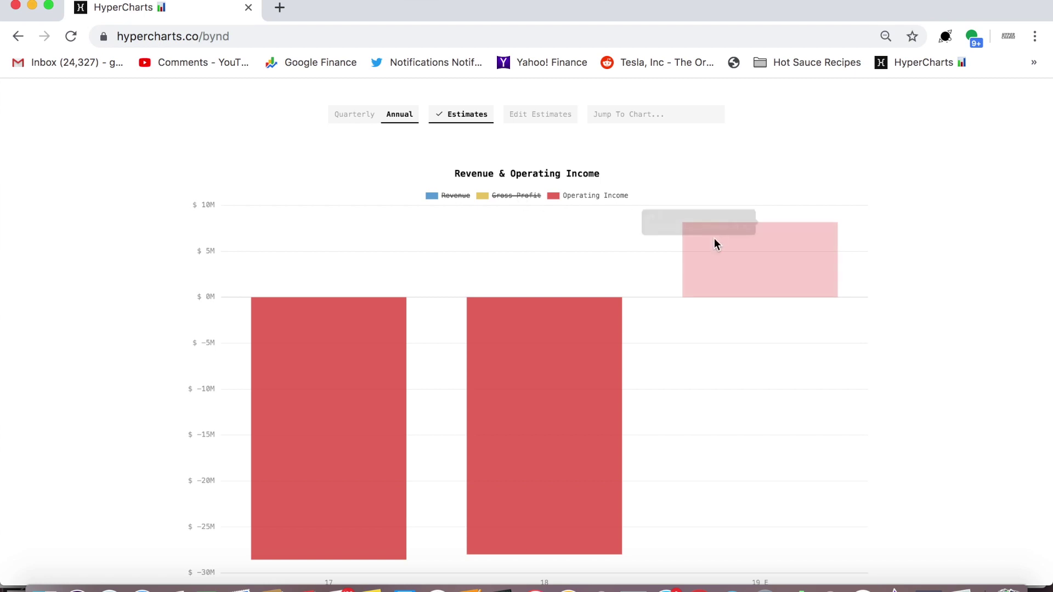
click(499, 195)
click(452, 196)
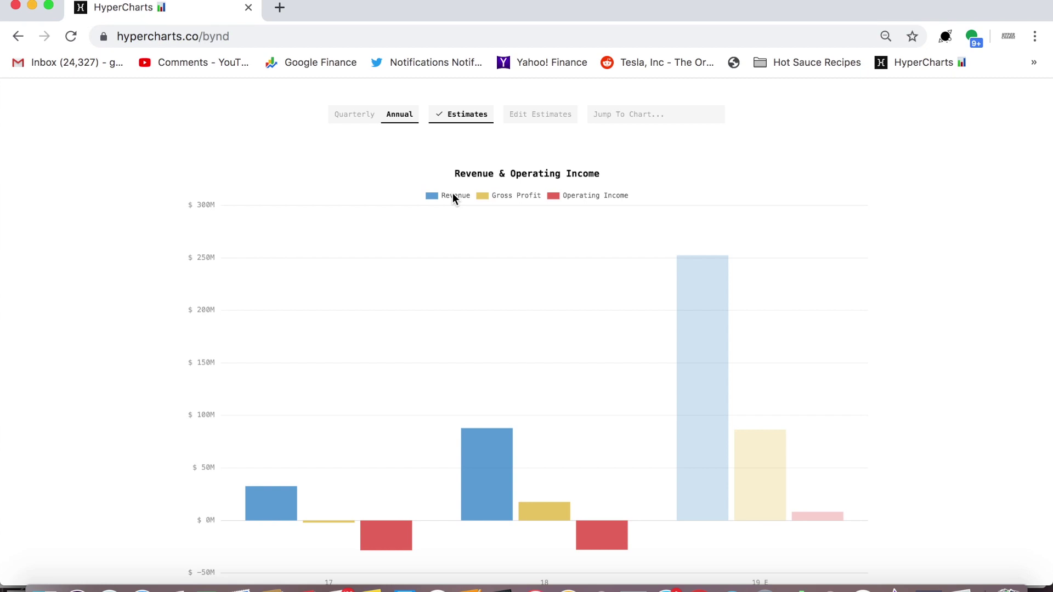
- Add three more quarters to the BYND estimates, through 20 Q4, and close the editor
click(540, 115)
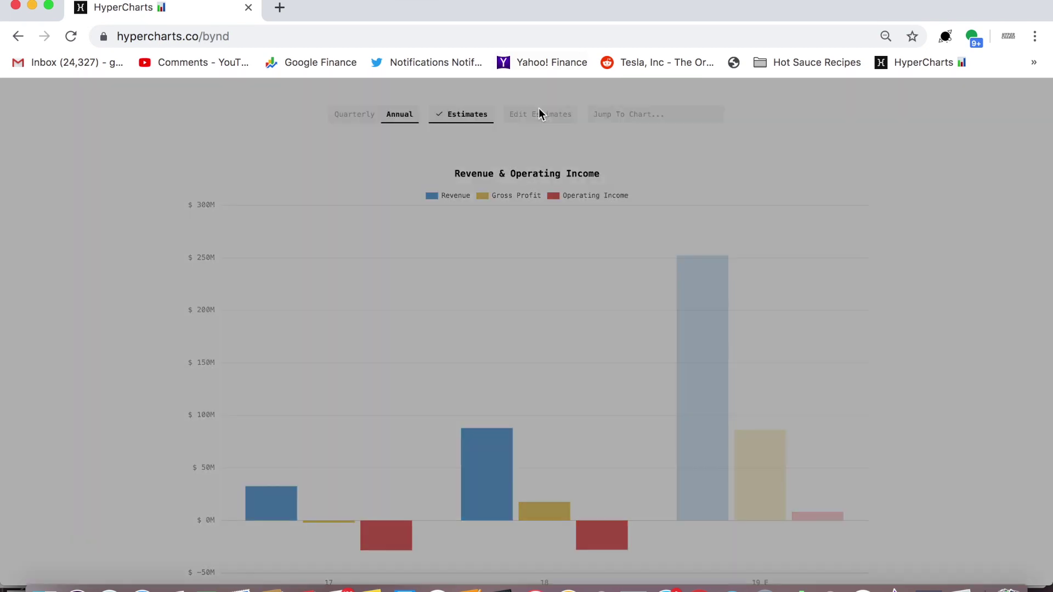
click(829, 201)
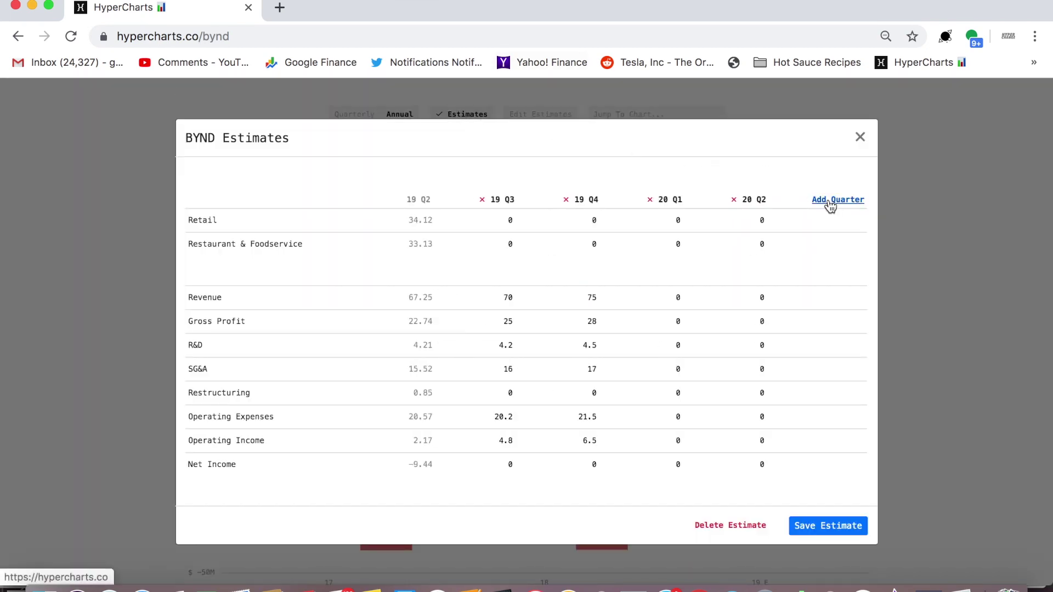
click(829, 201)
click(829, 200)
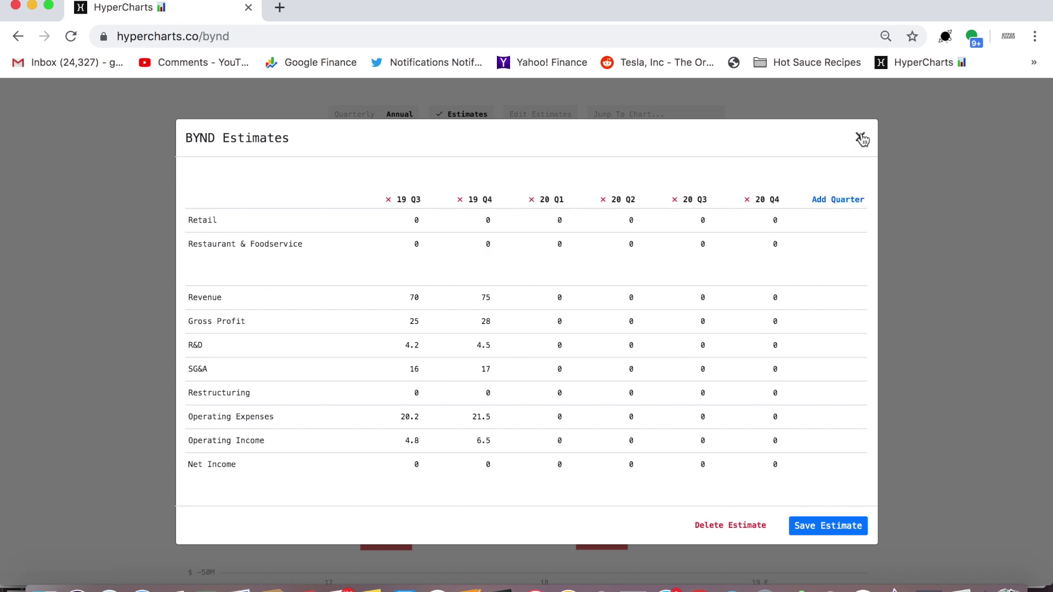
click(861, 138)
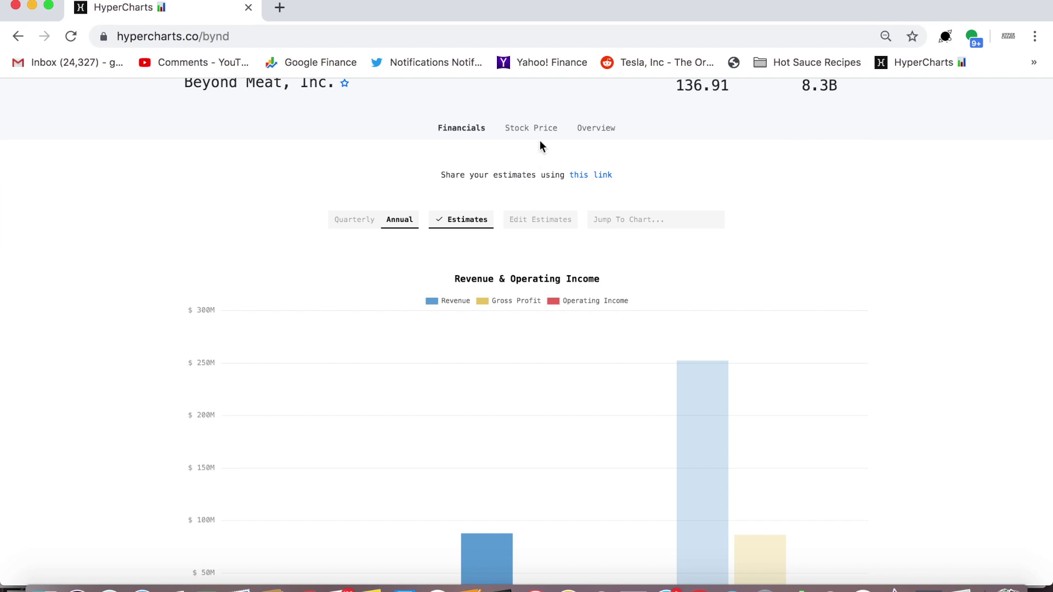
- Open the public link to the shared BYND estimates and view them as Annual figures
scroll(541, 145, up, 2)
click(584, 203)
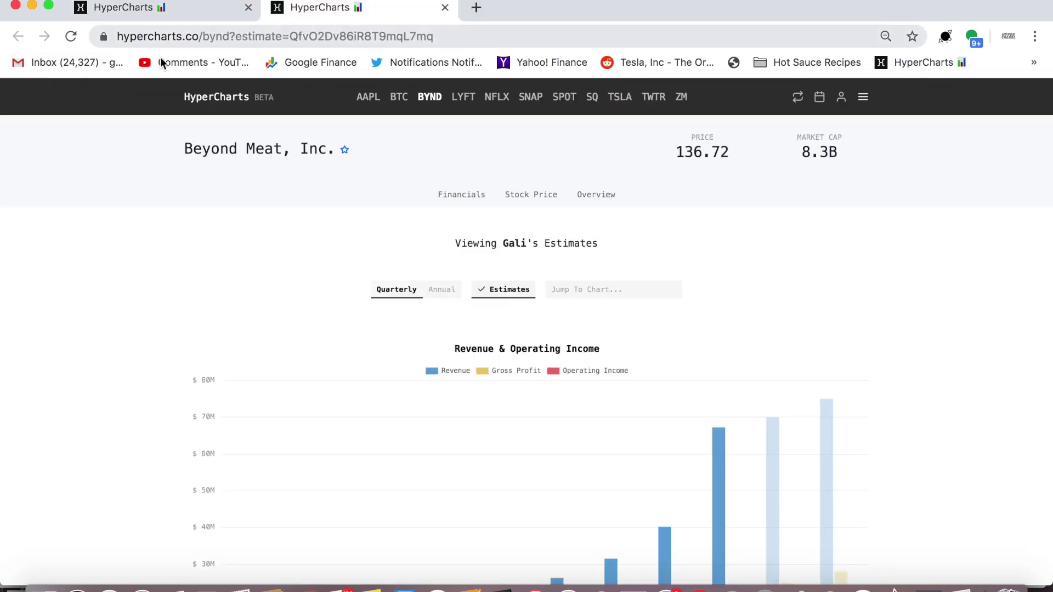
scroll(249, 154, down, 3)
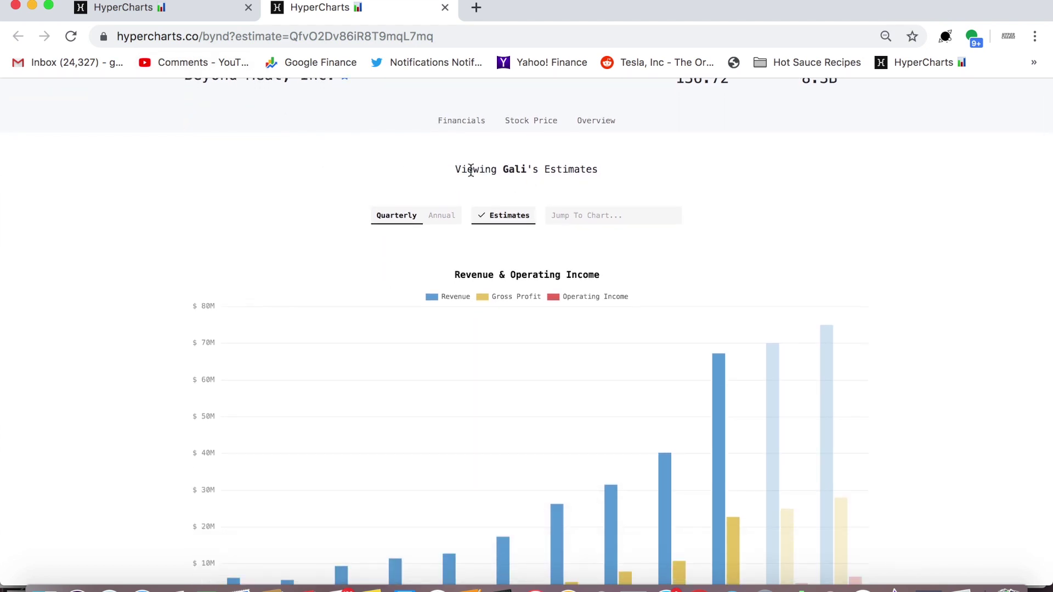
scroll(466, 168, up, 3)
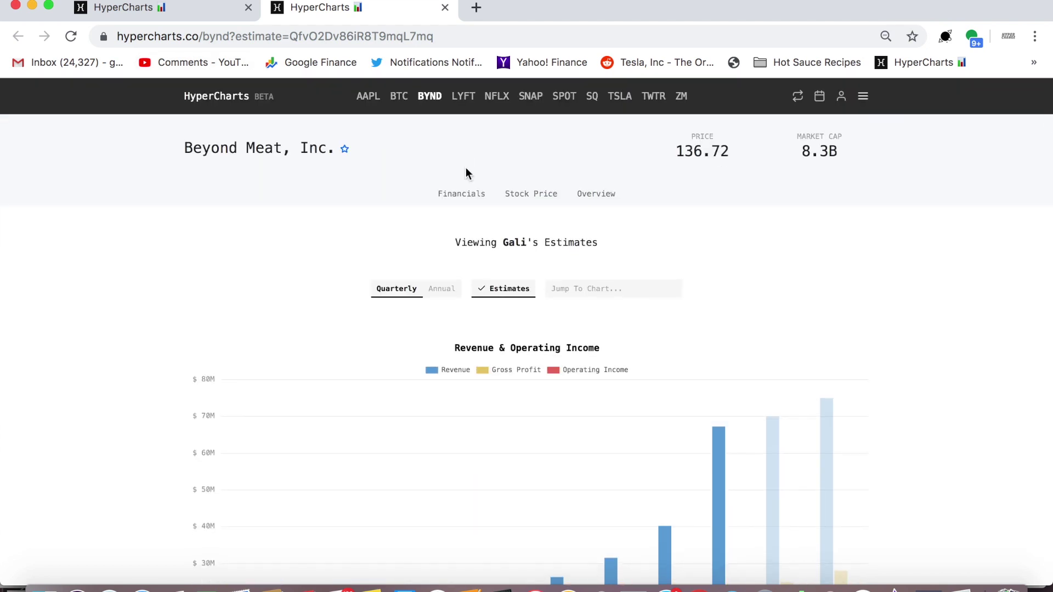
scroll(466, 166, down, 5)
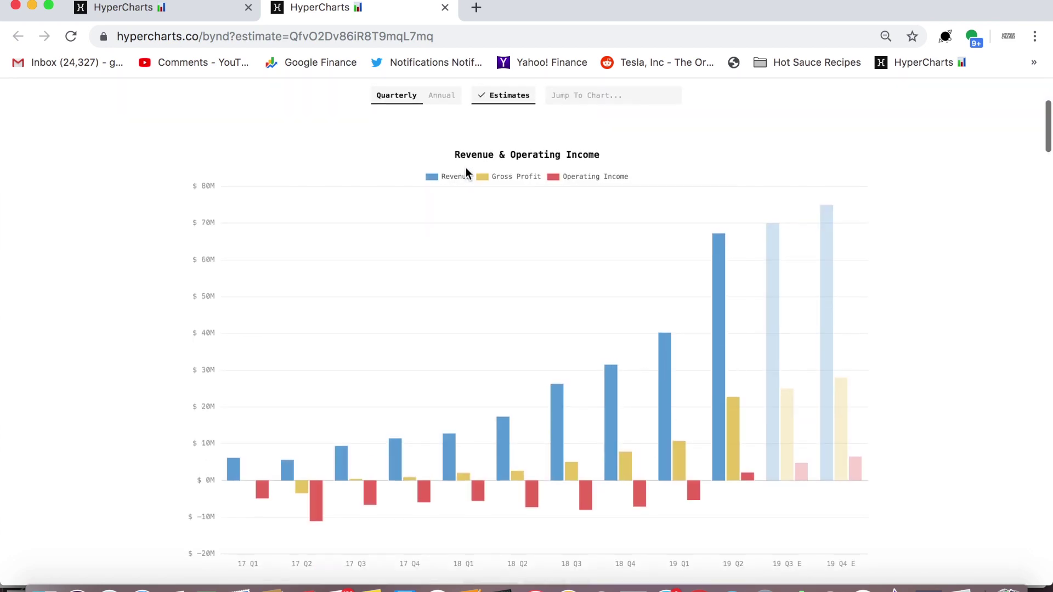
click(447, 98)
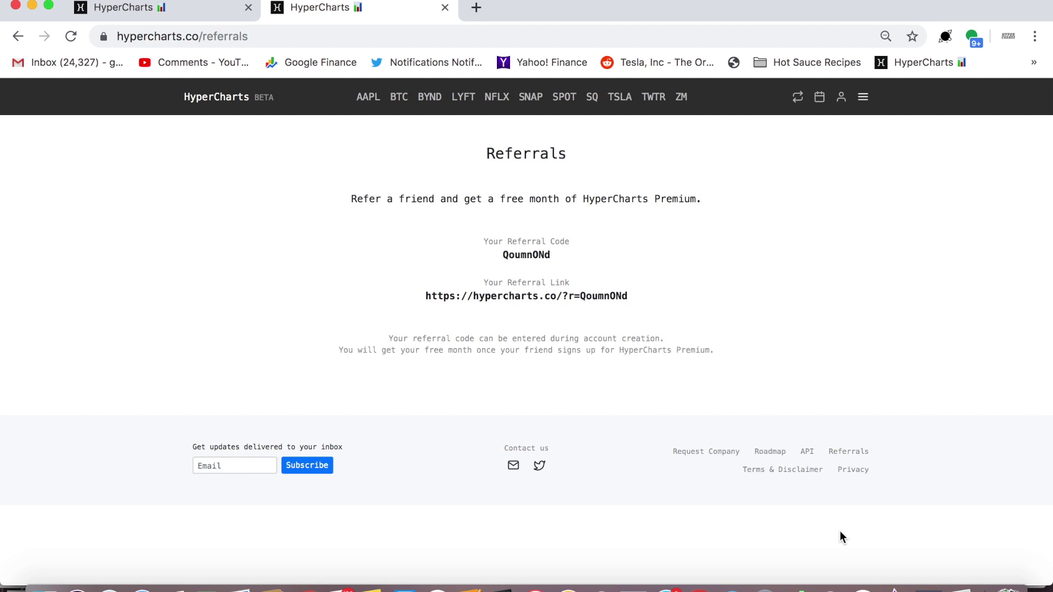
- Go back from the Referrals page to the HyperCharts home page
click(236, 102)
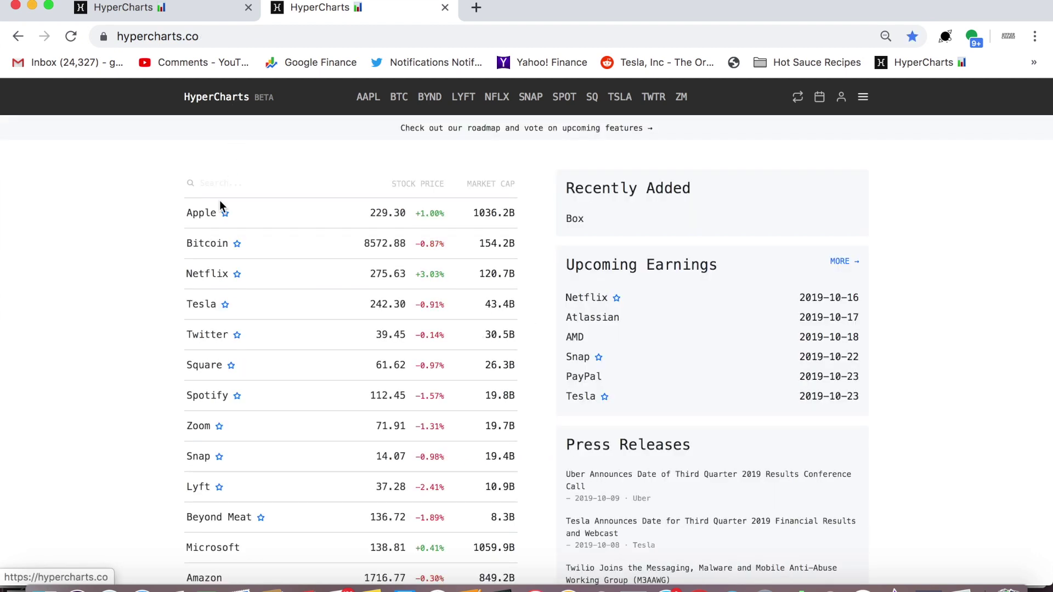
- Open the Bitcoin page from the home list and browse its charts
click(207, 244)
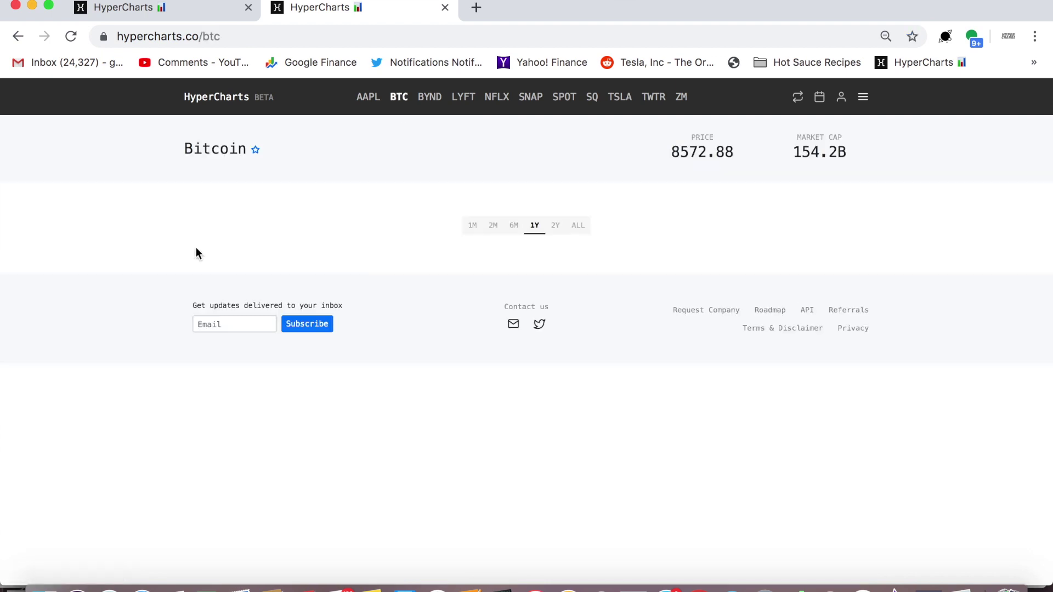
scroll(197, 254, down, 3)
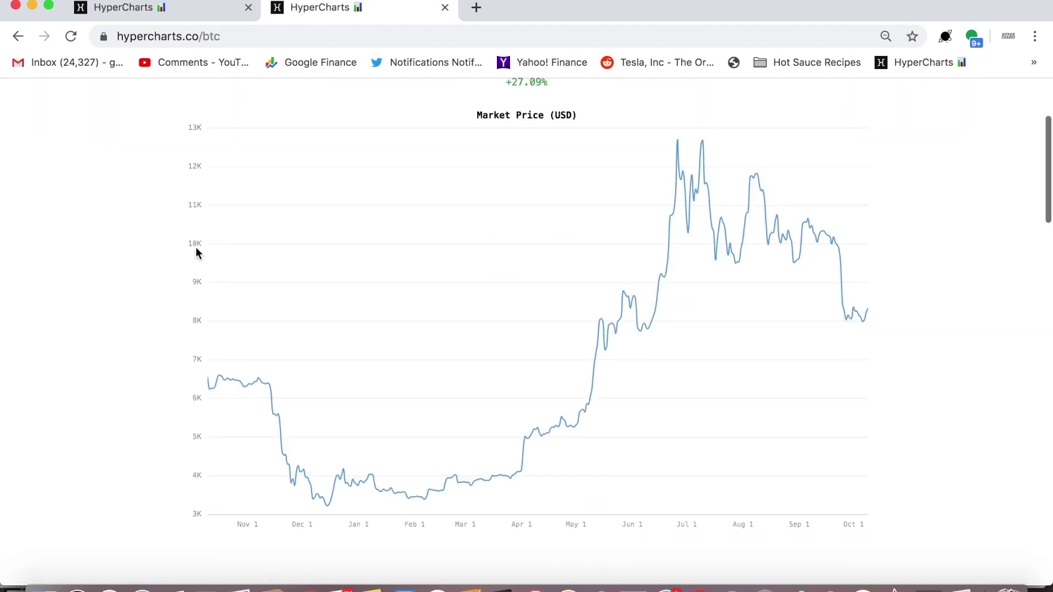
scroll(196, 253, down, 10)
scroll(197, 253, down, 8)
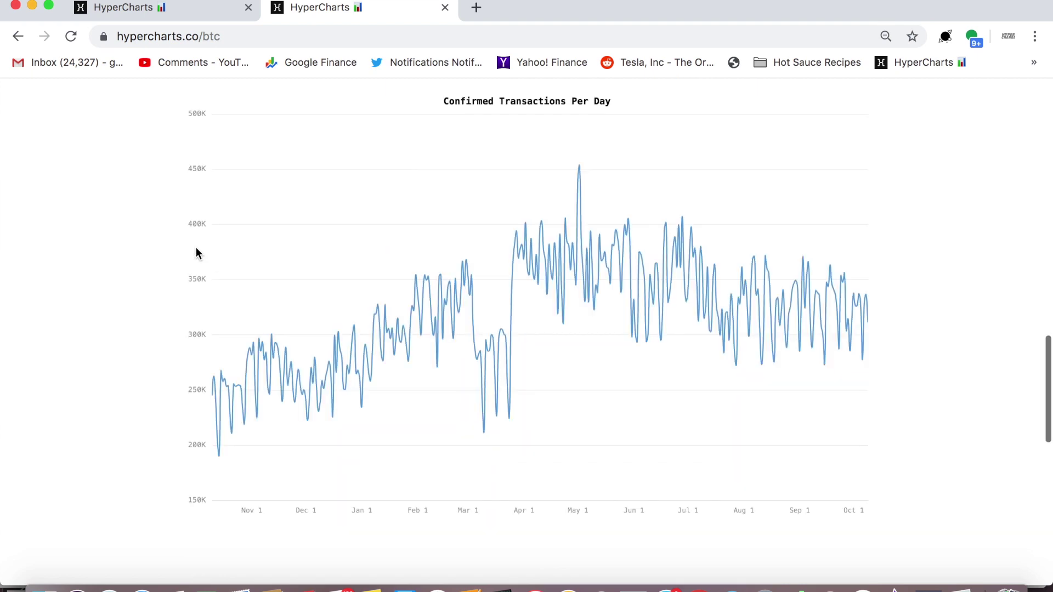
scroll(198, 254, down, 10)
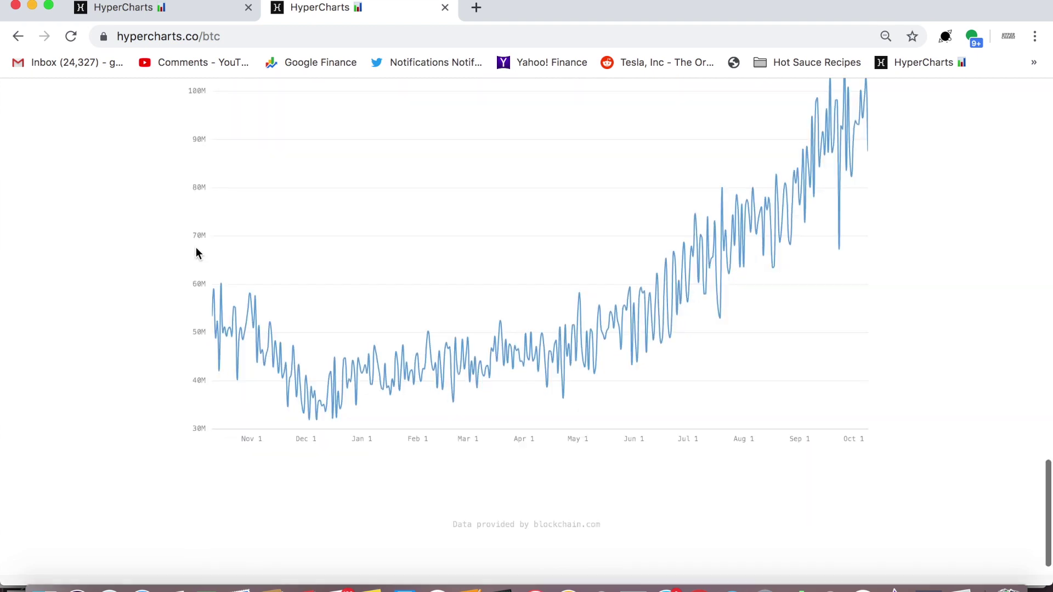
scroll(196, 252, up, 20)
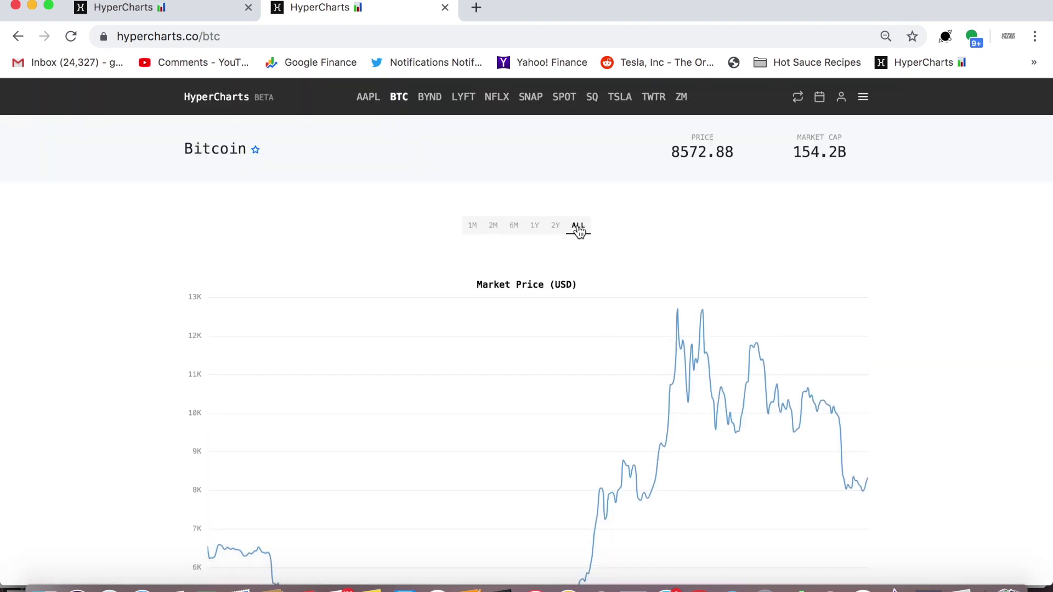
- Set Bitcoin's charts to the ALL range and review the full history
click(578, 227)
scroll(602, 320, down, 10)
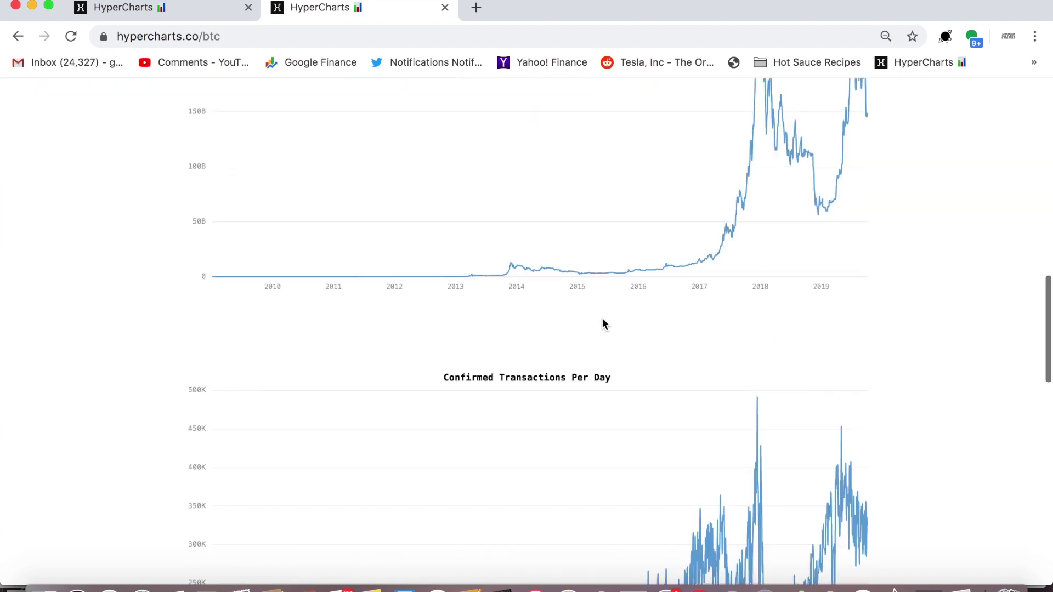
scroll(602, 319, down, 10)
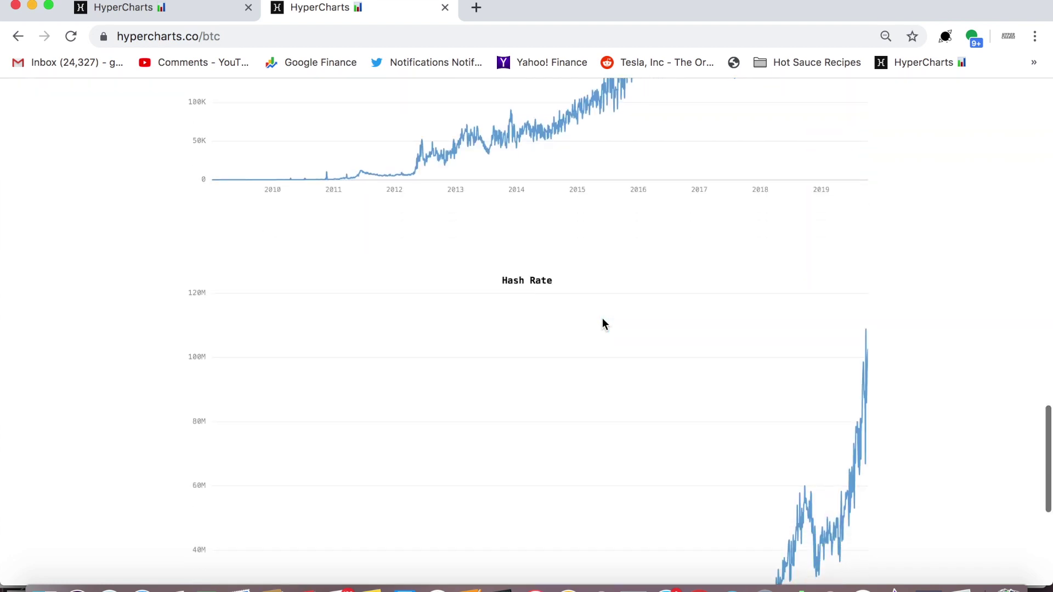
scroll(602, 324, down, 3)
scroll(602, 324, up, 20)
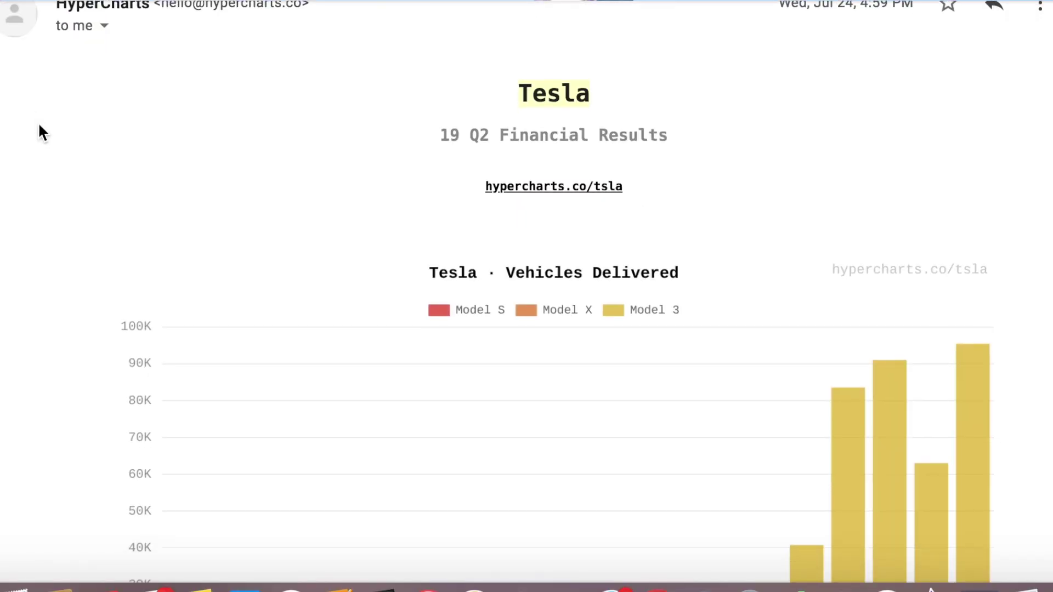
scroll(40, 128, down, 2)
drag(740, 80, 489, 66)
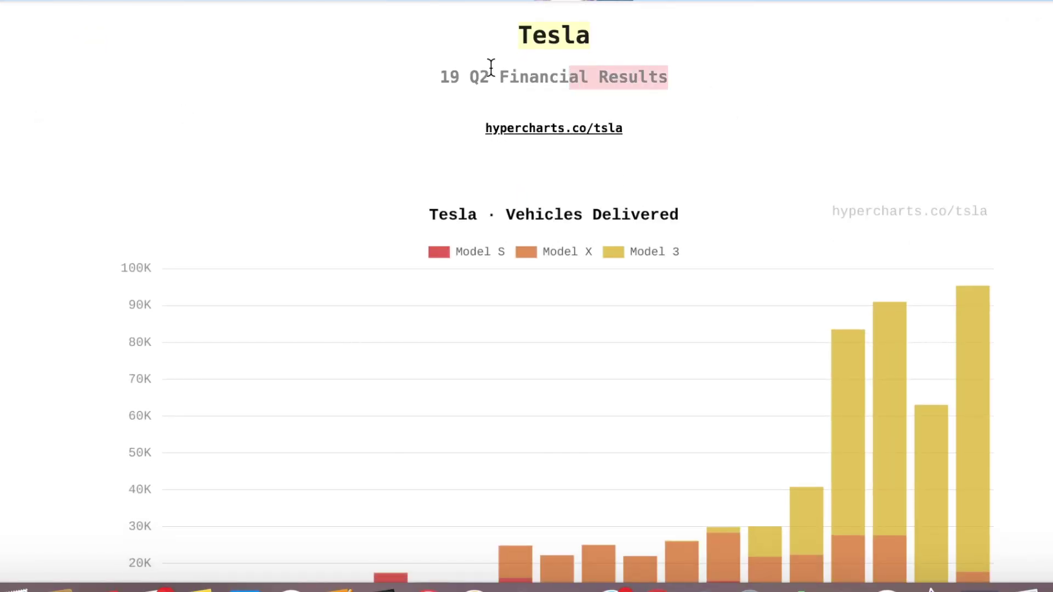
drag(419, 82, 689, 101)
click(687, 95)
scroll(689, 102, down, 12)
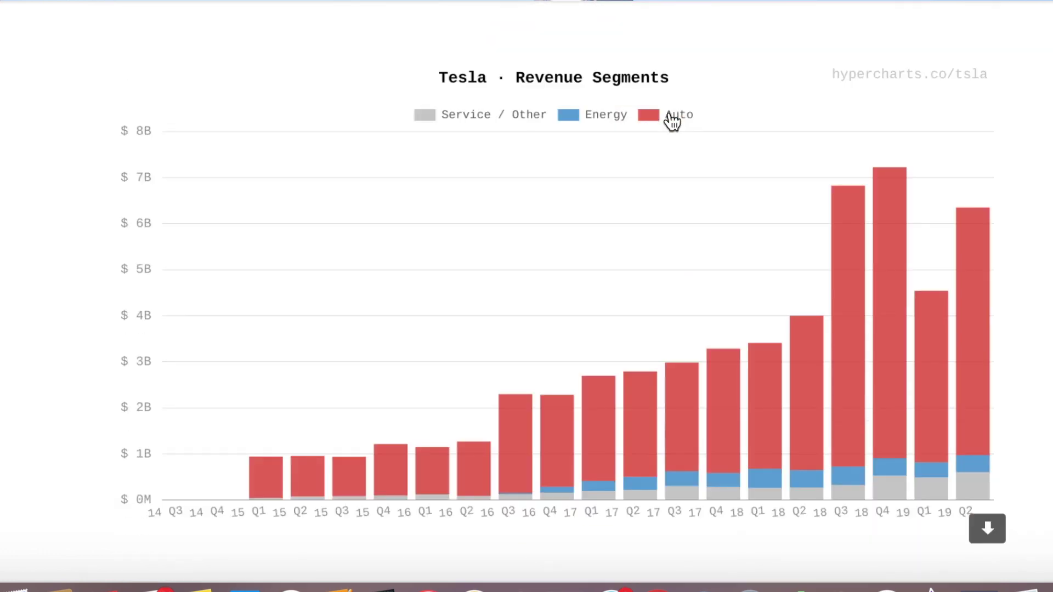
scroll(673, 122, down, 12)
scroll(670, 126, down, 16)
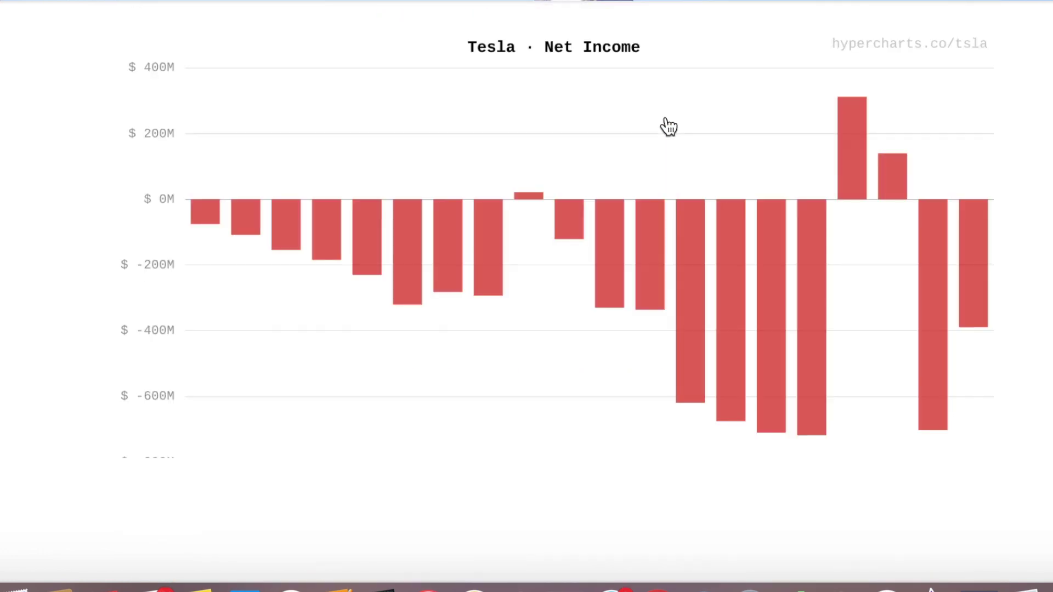
scroll(668, 139, down, 10)
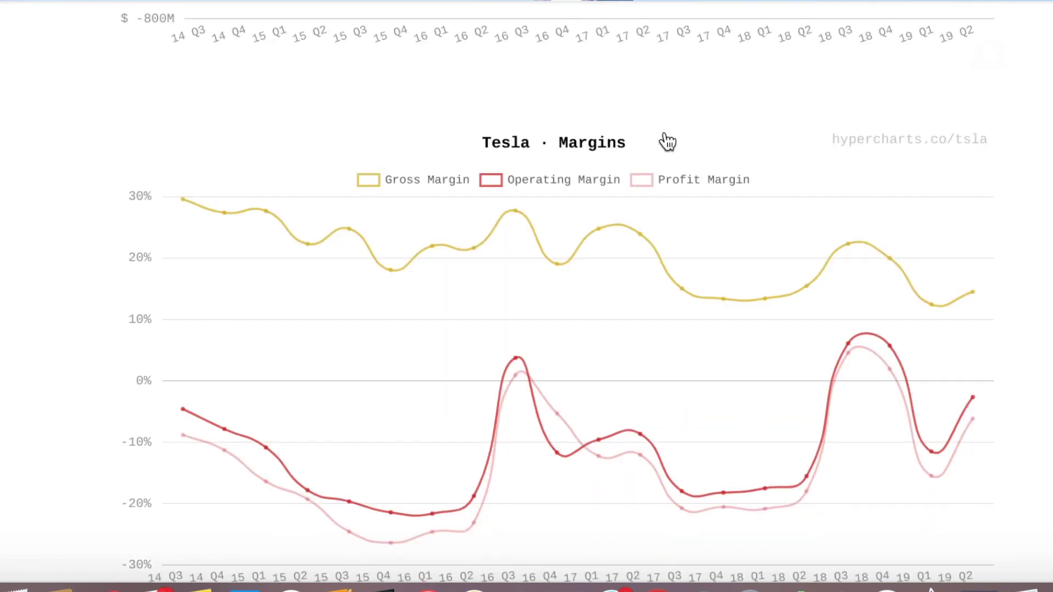
scroll(666, 145, down, 13)
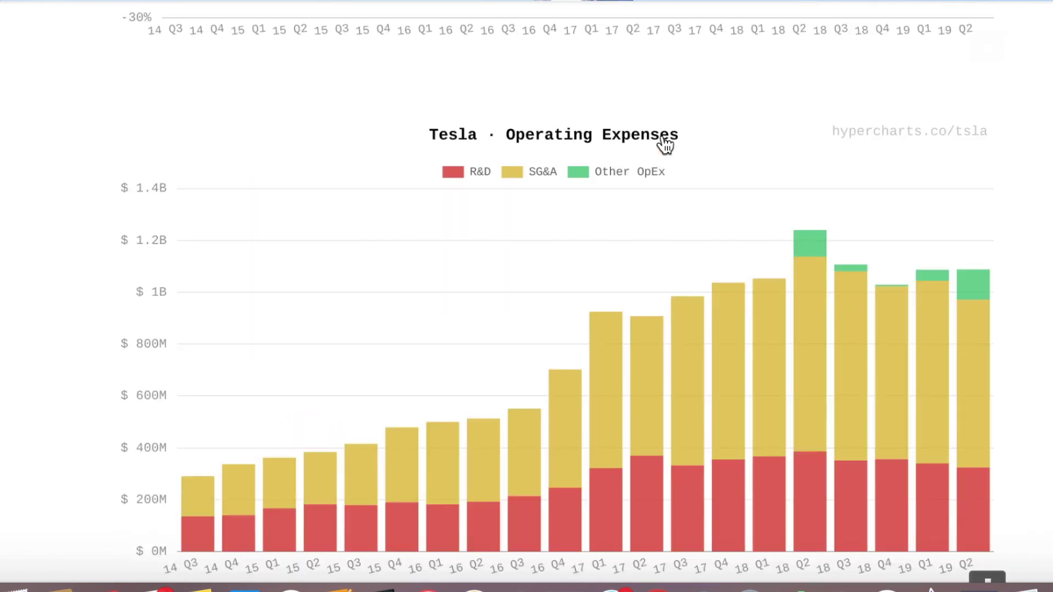